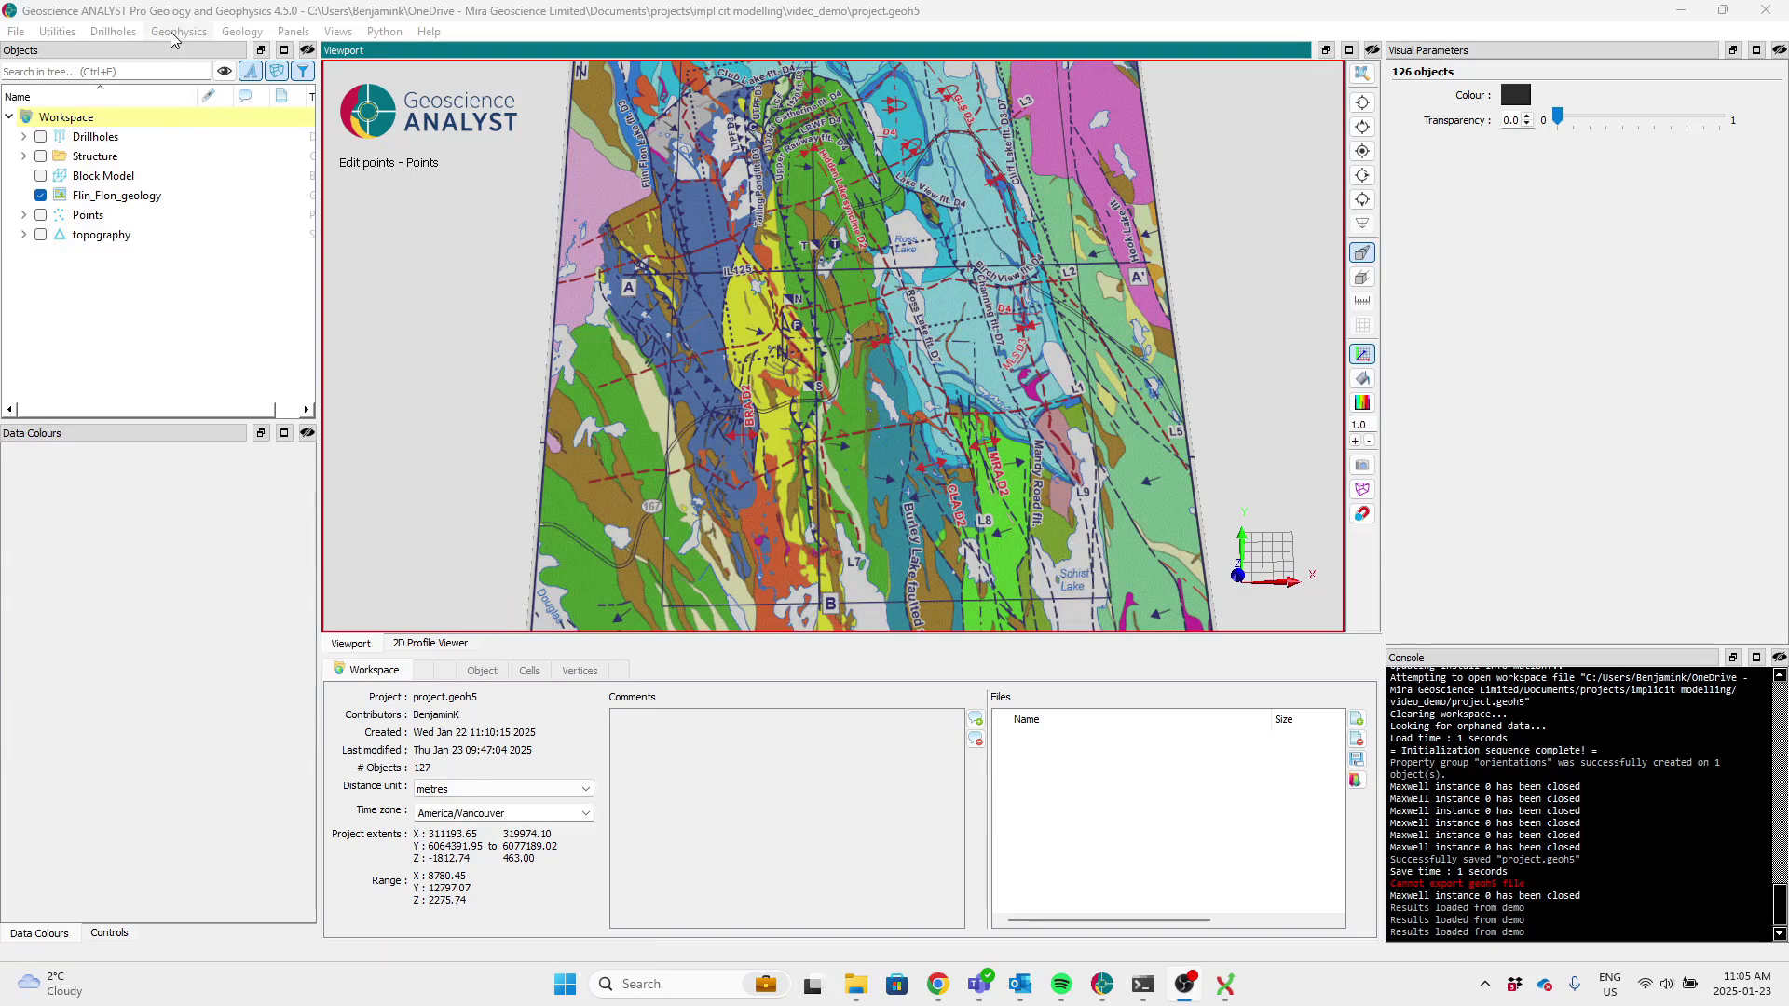
- Open the Geology menu in the project.geoh5 workspace to list its geology tools
left_click(244, 33)
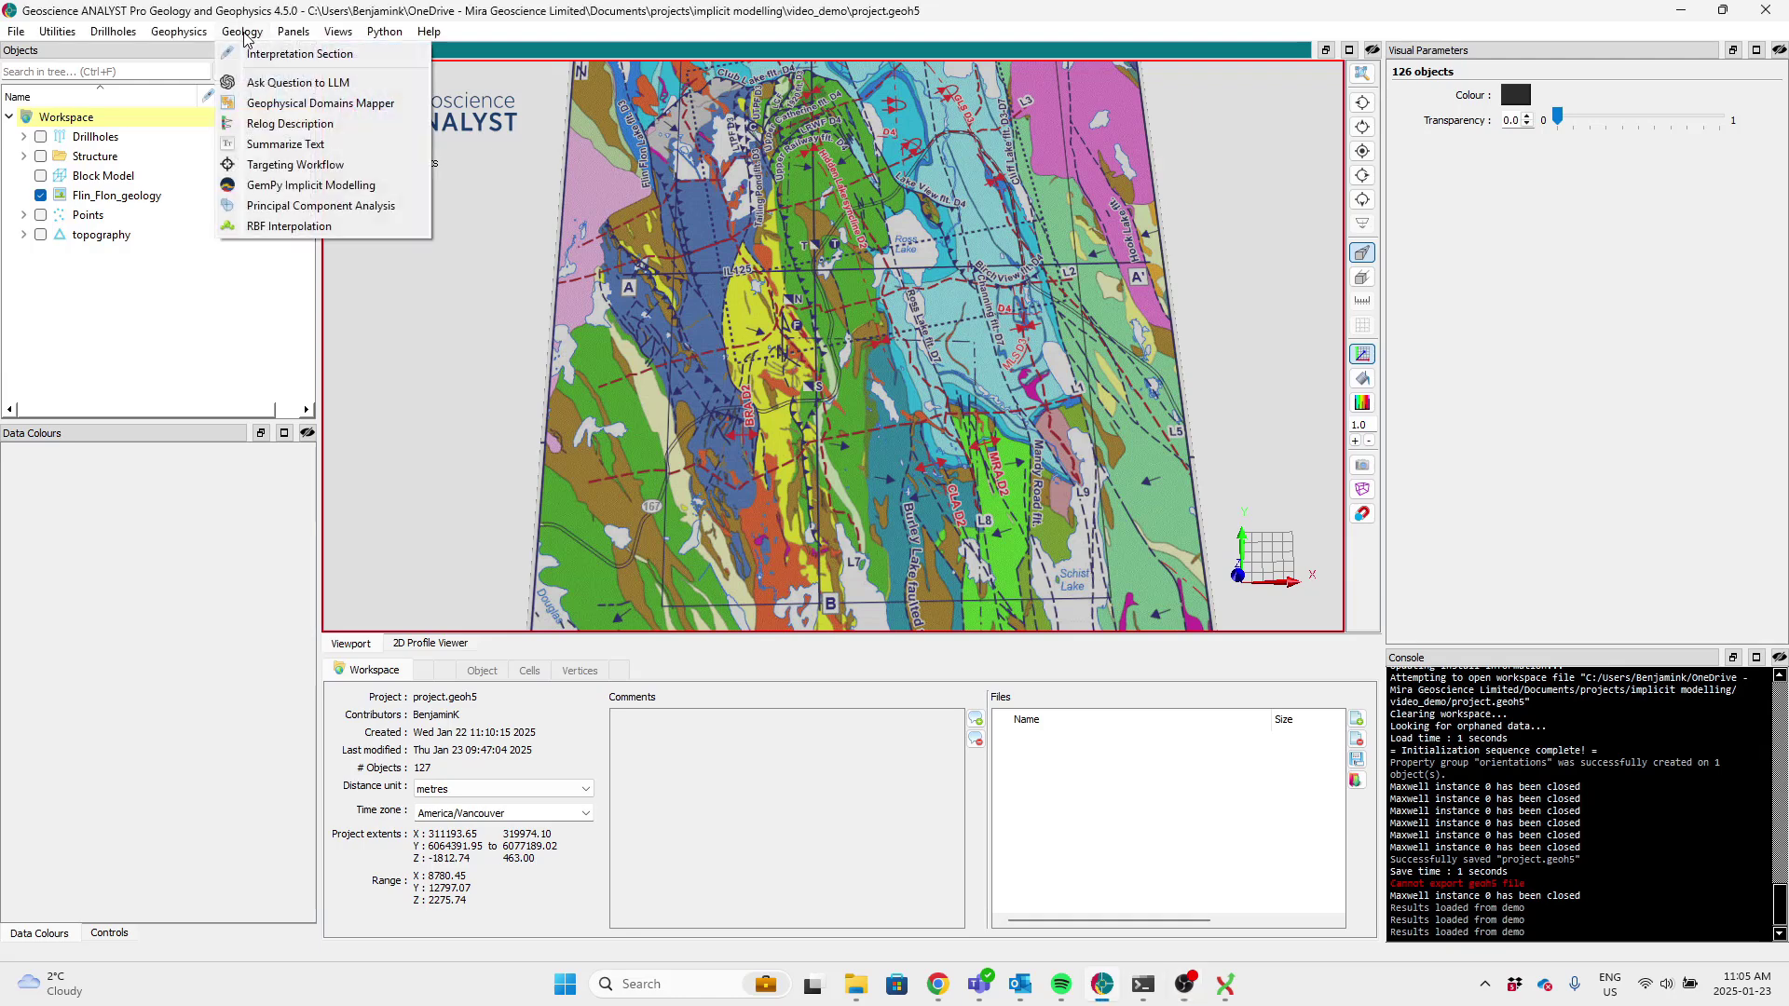
- Launch GemPy Implicit Modelling and move its dialog to the right, clear of the map
left_click(345, 186)
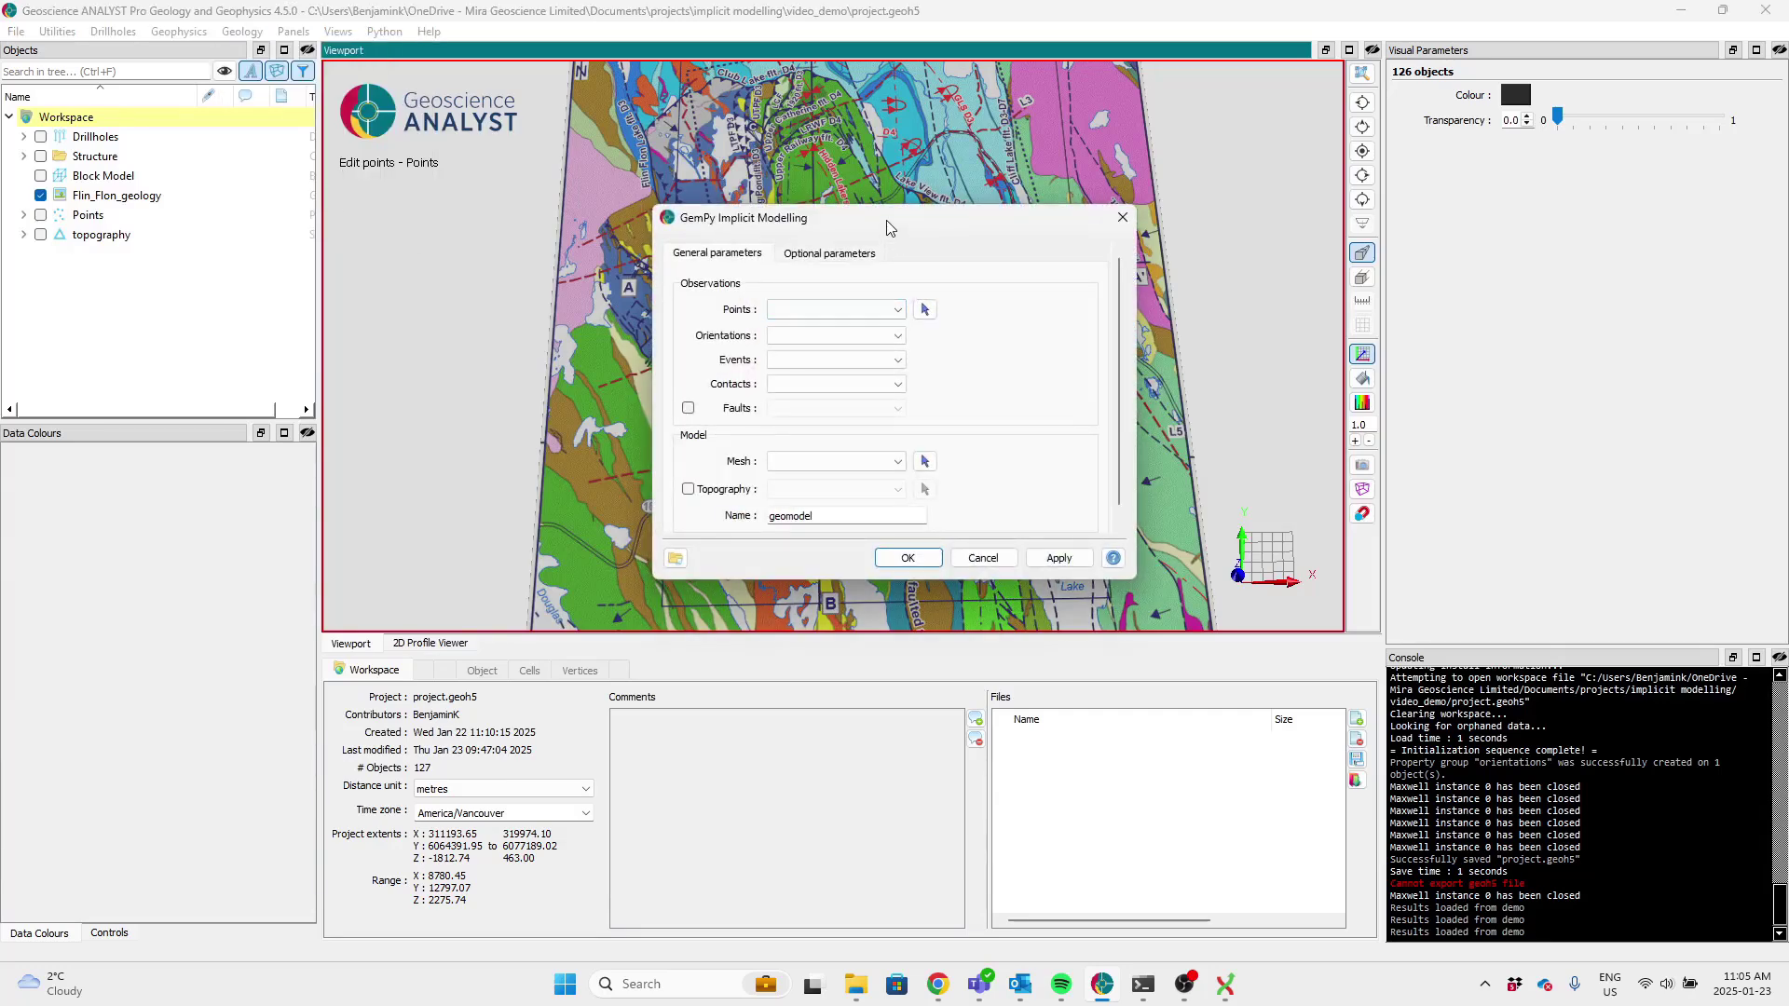
left_click_drag(886, 220, 1489, 140)
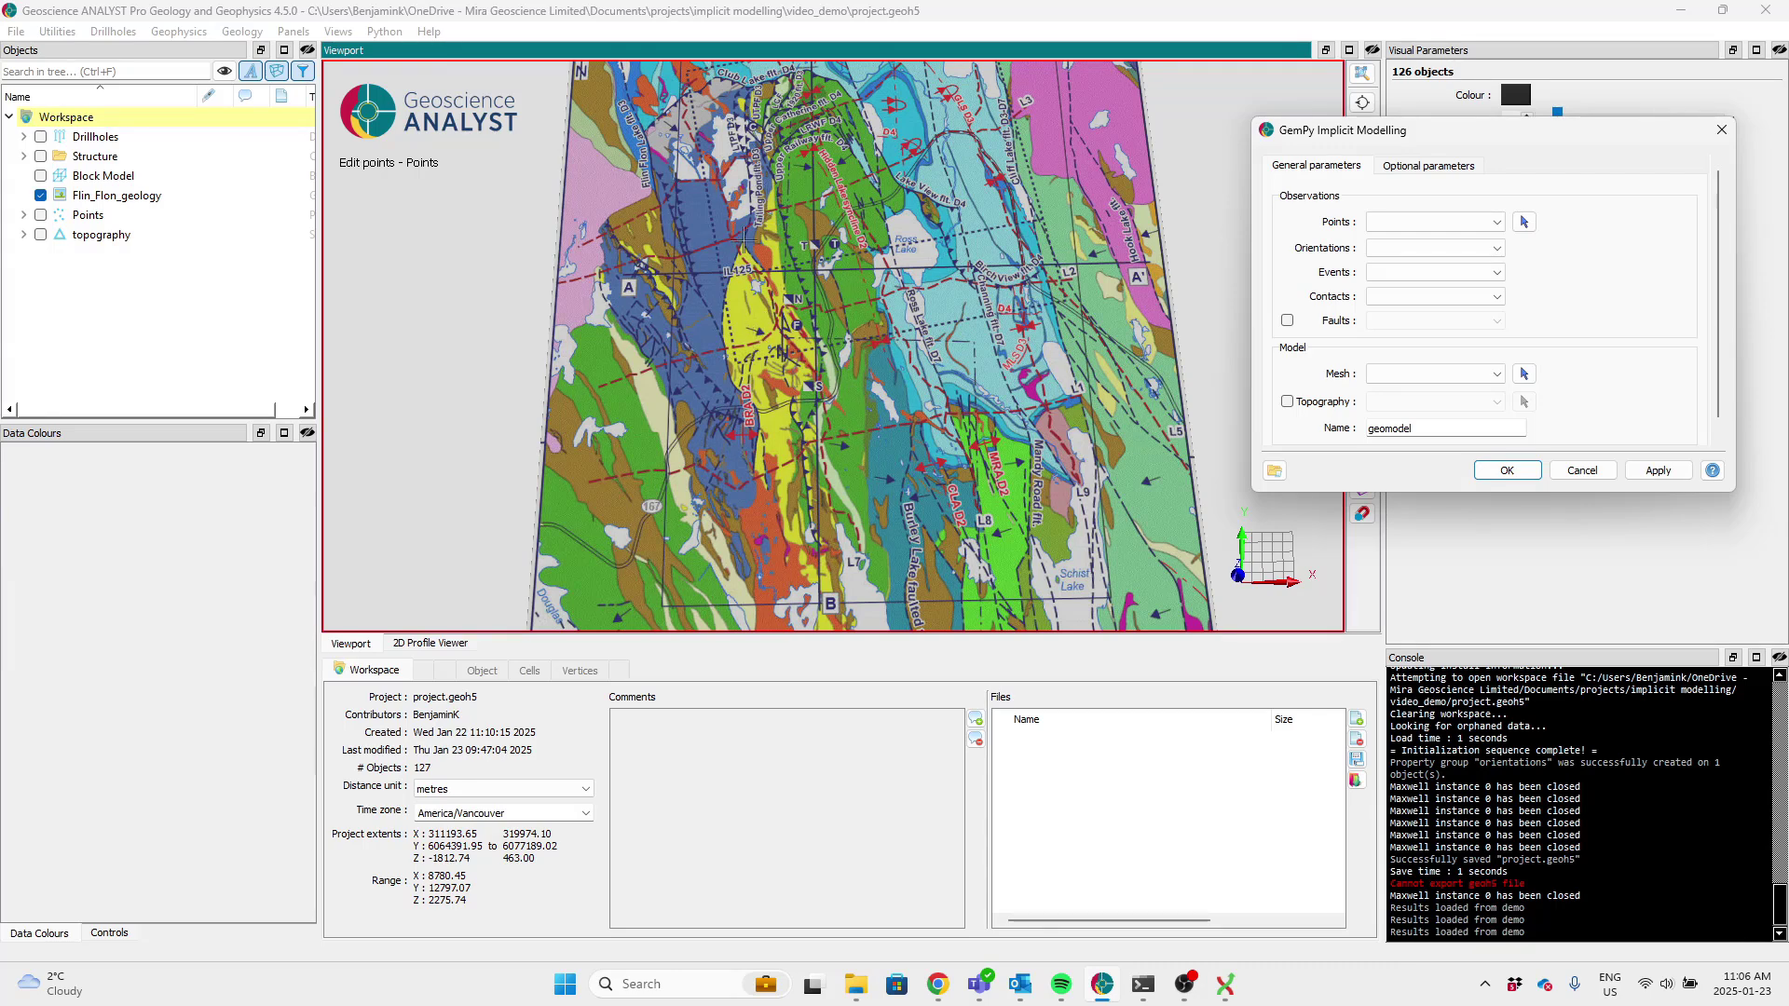
- Show Points on the map, choose it as GemPy's observation points, and inspect its history attribute
left_click(41, 216)
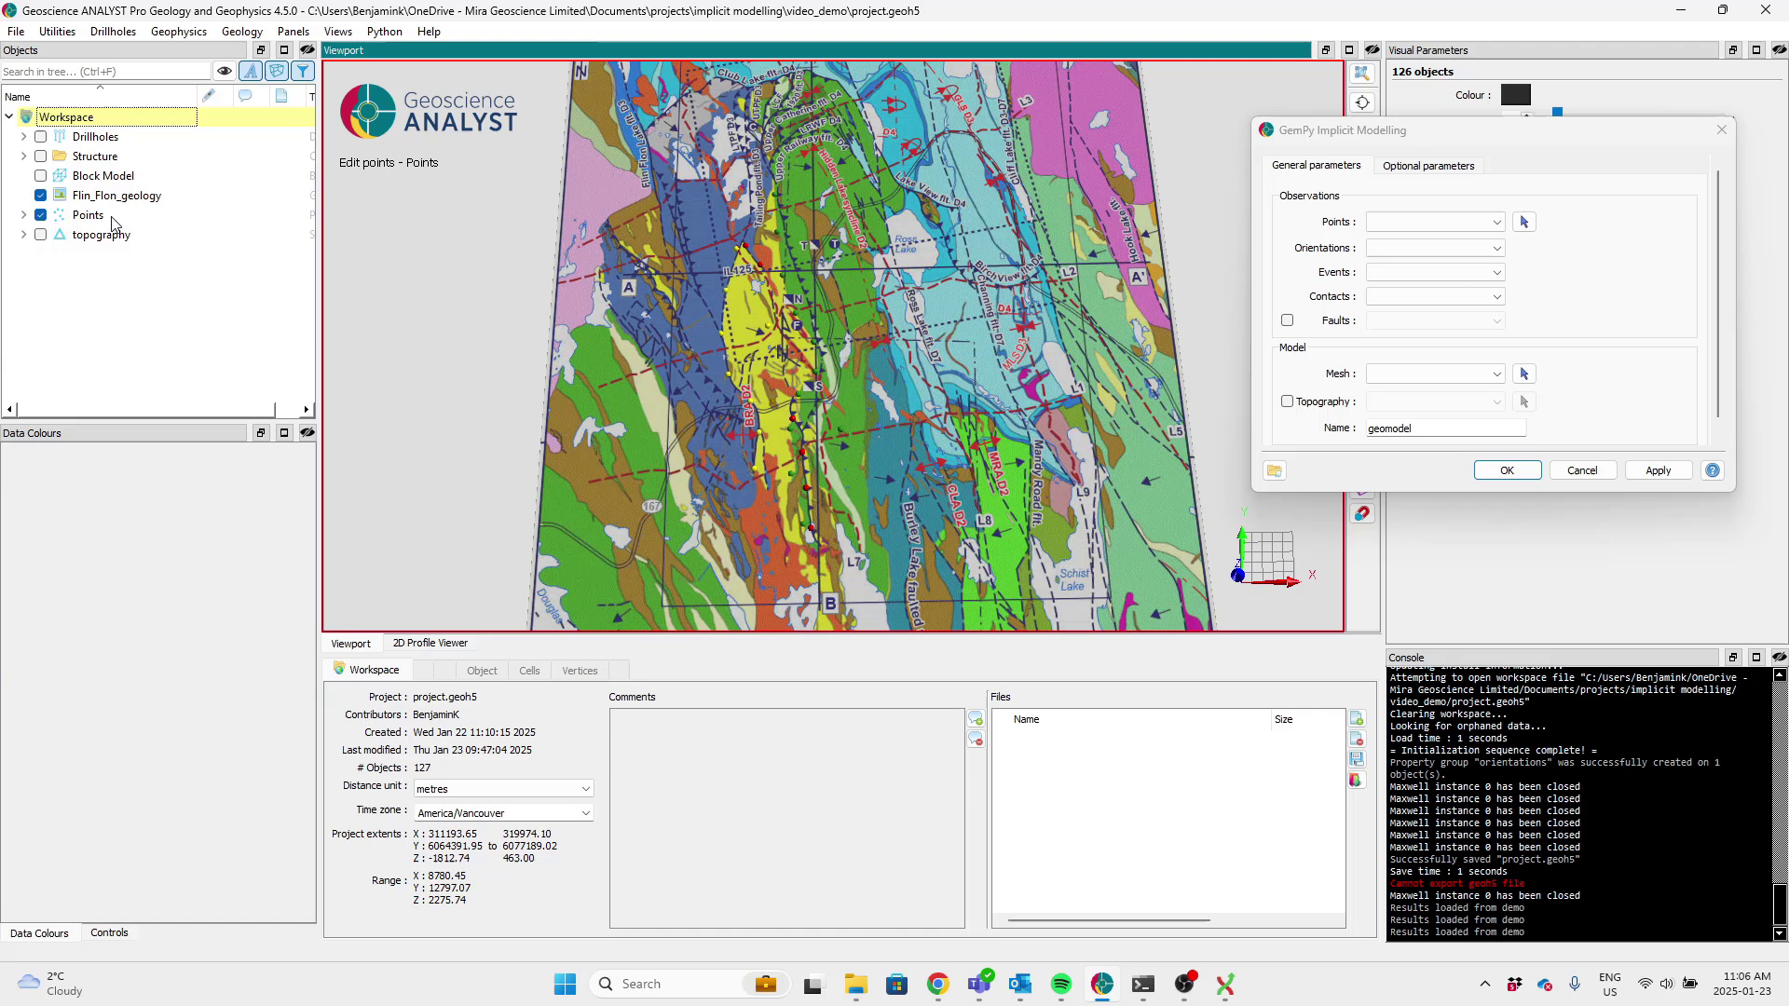
left_click(84, 216)
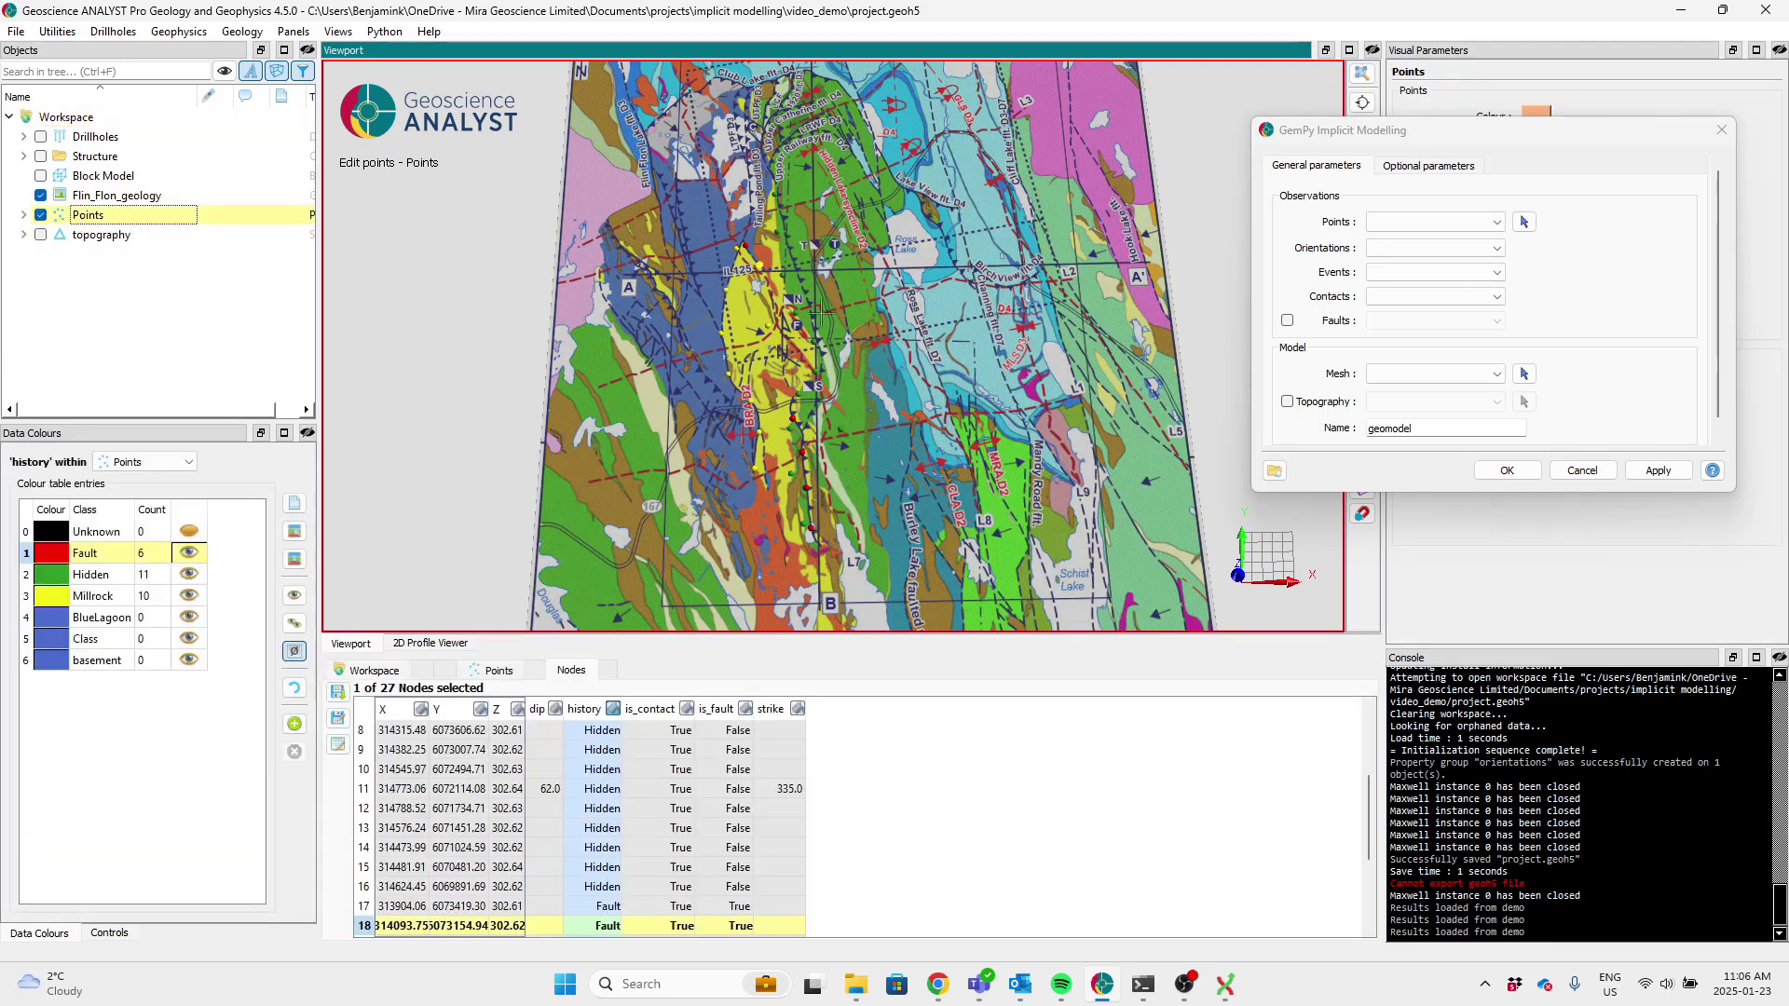
scroll(839, 346, "up", 2)
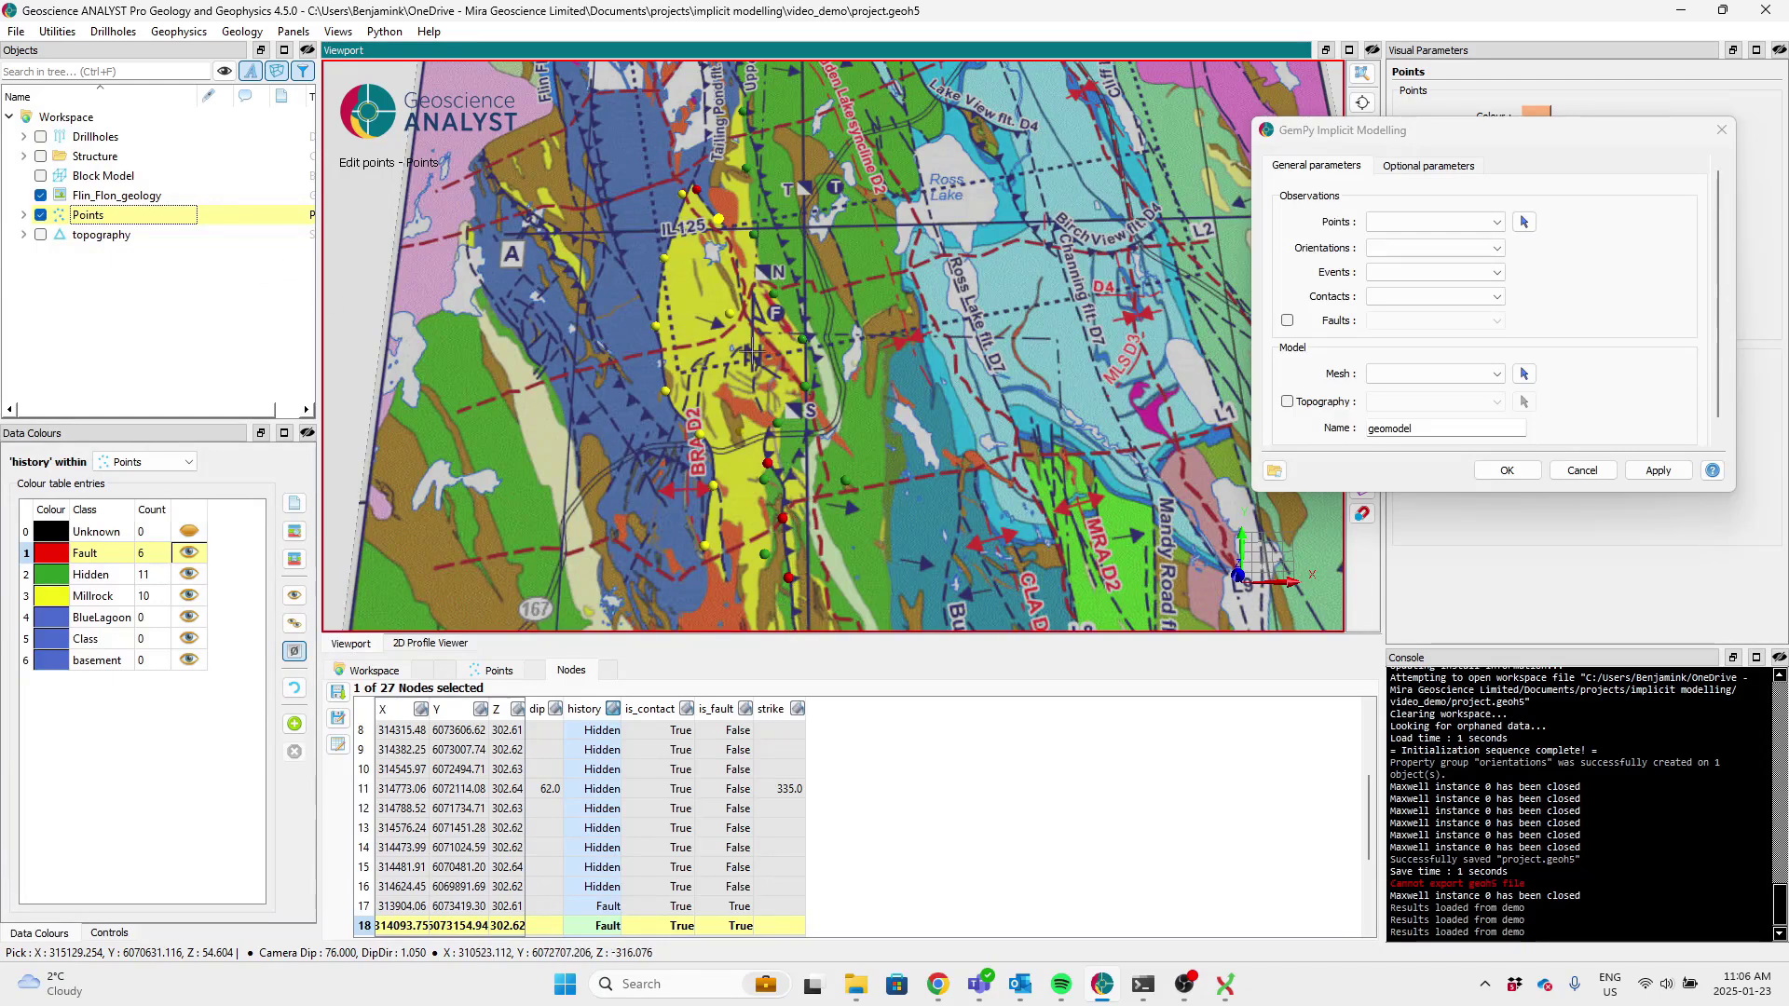
left_click(1423, 225)
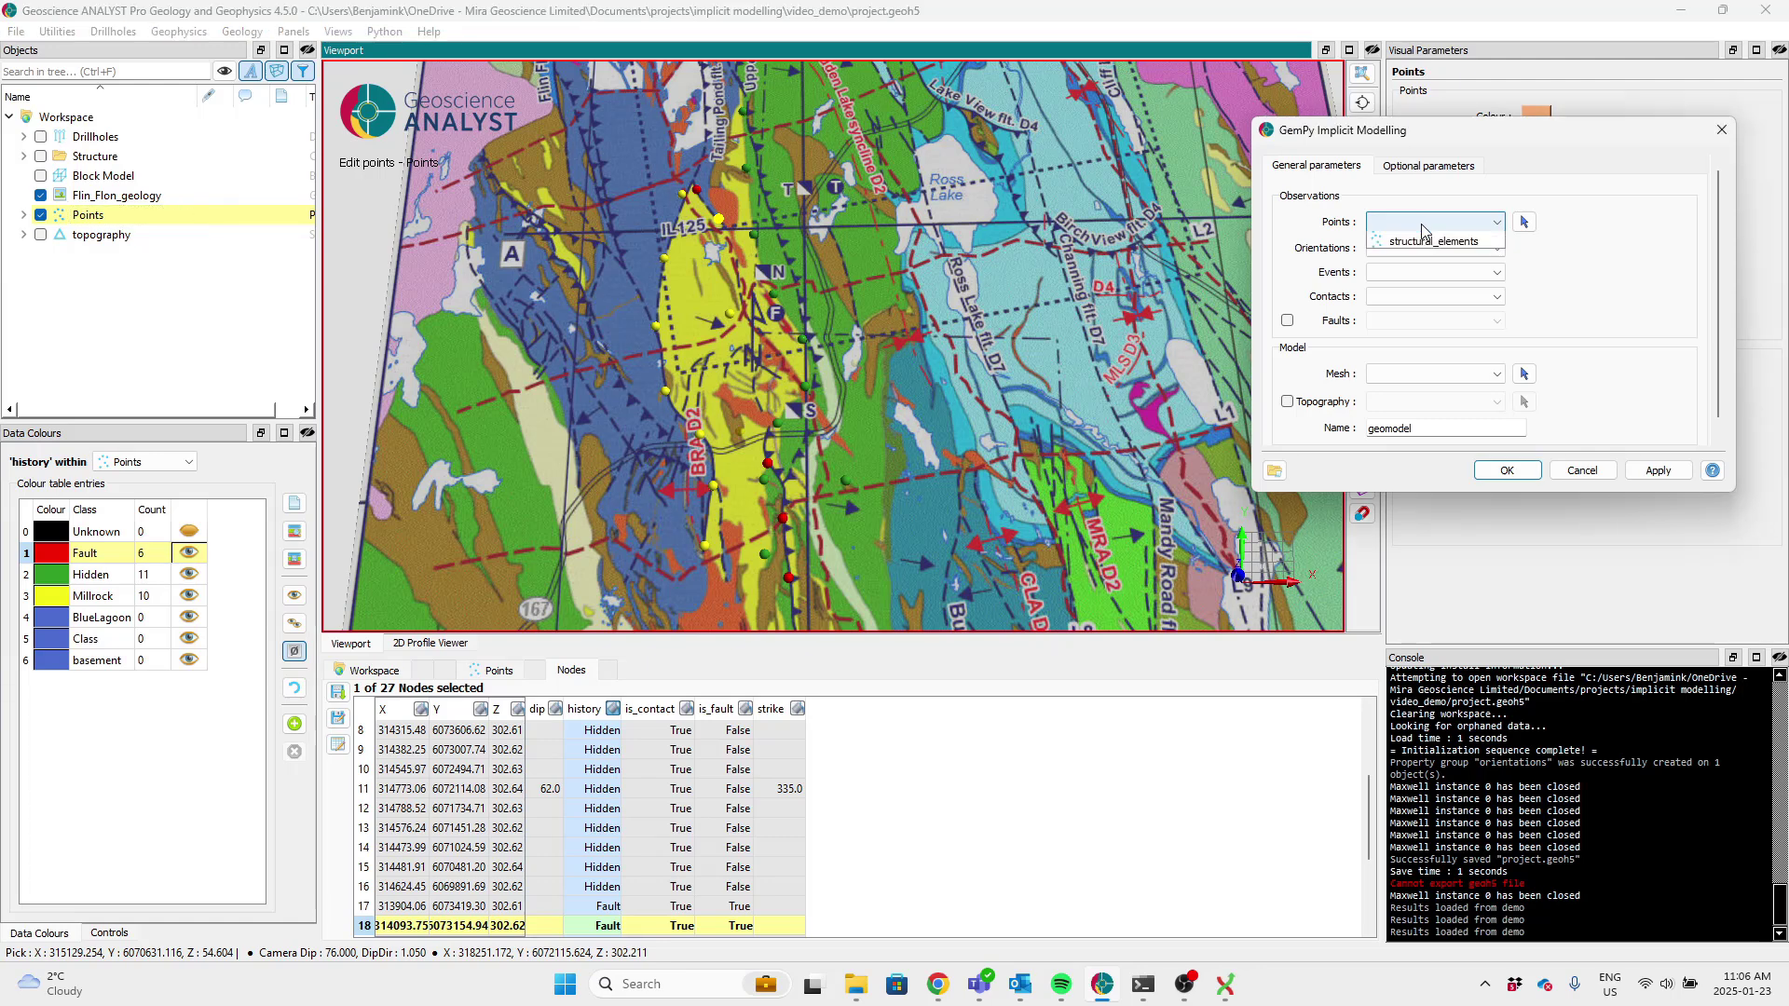
left_click(1430, 248)
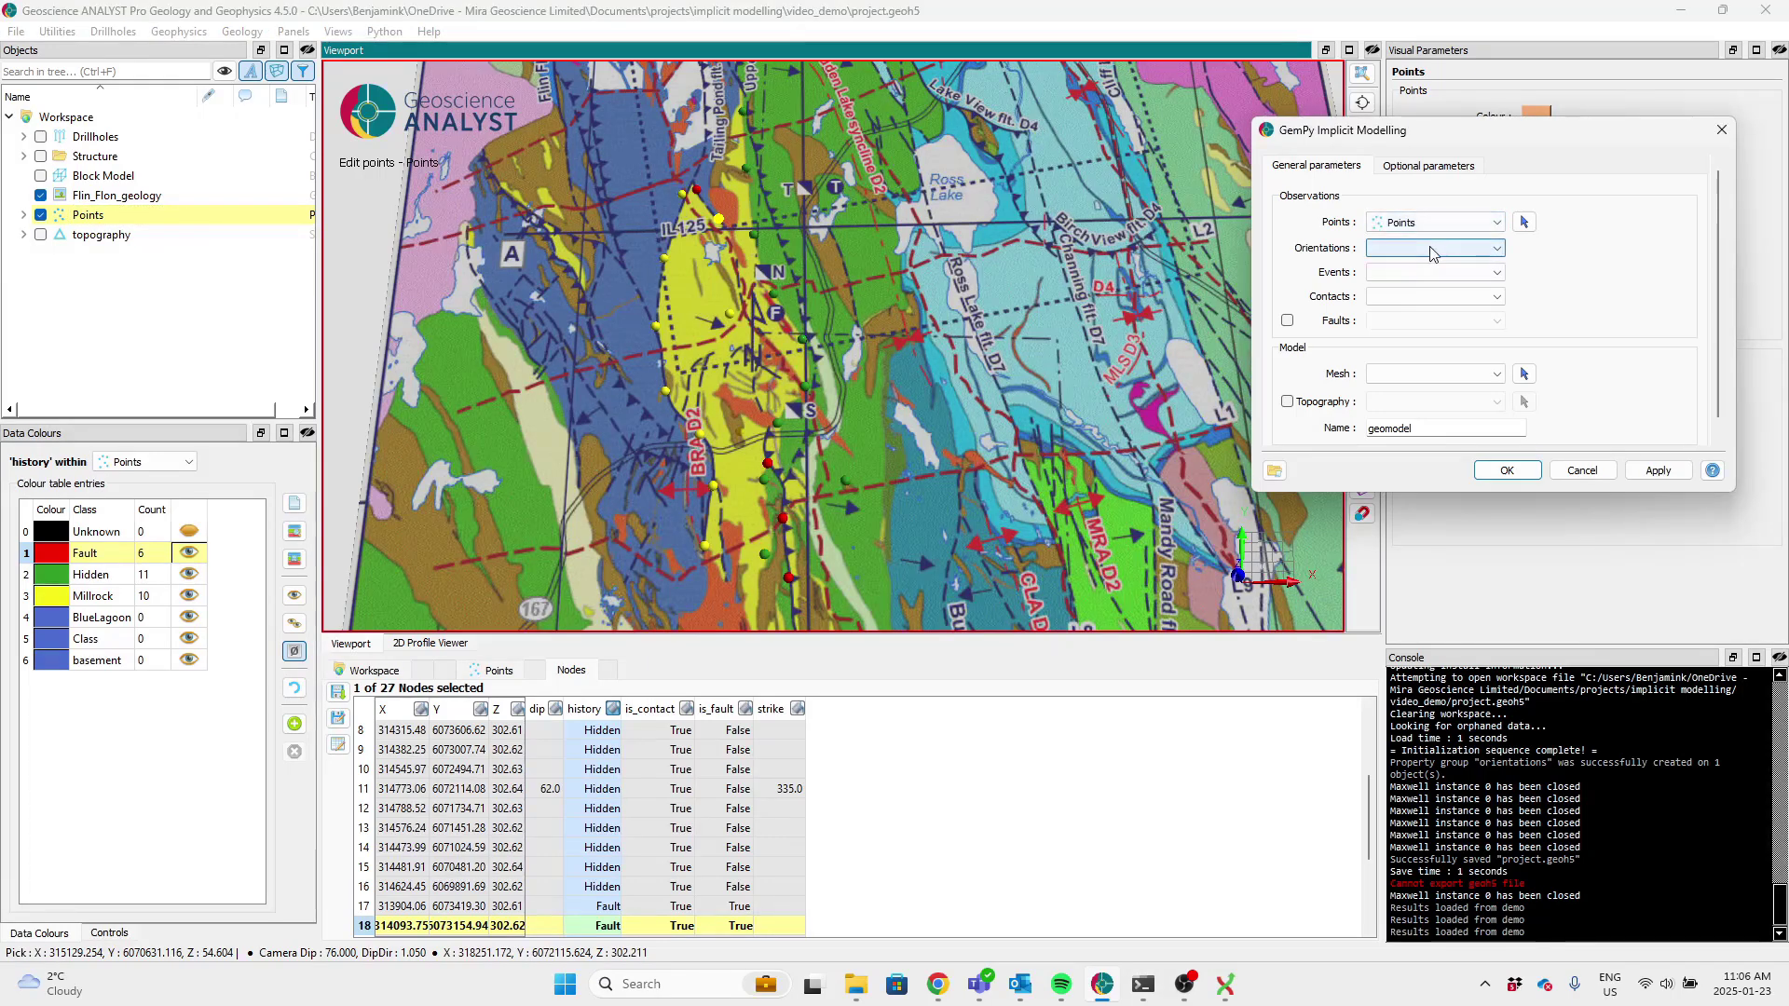
left_click(24, 214)
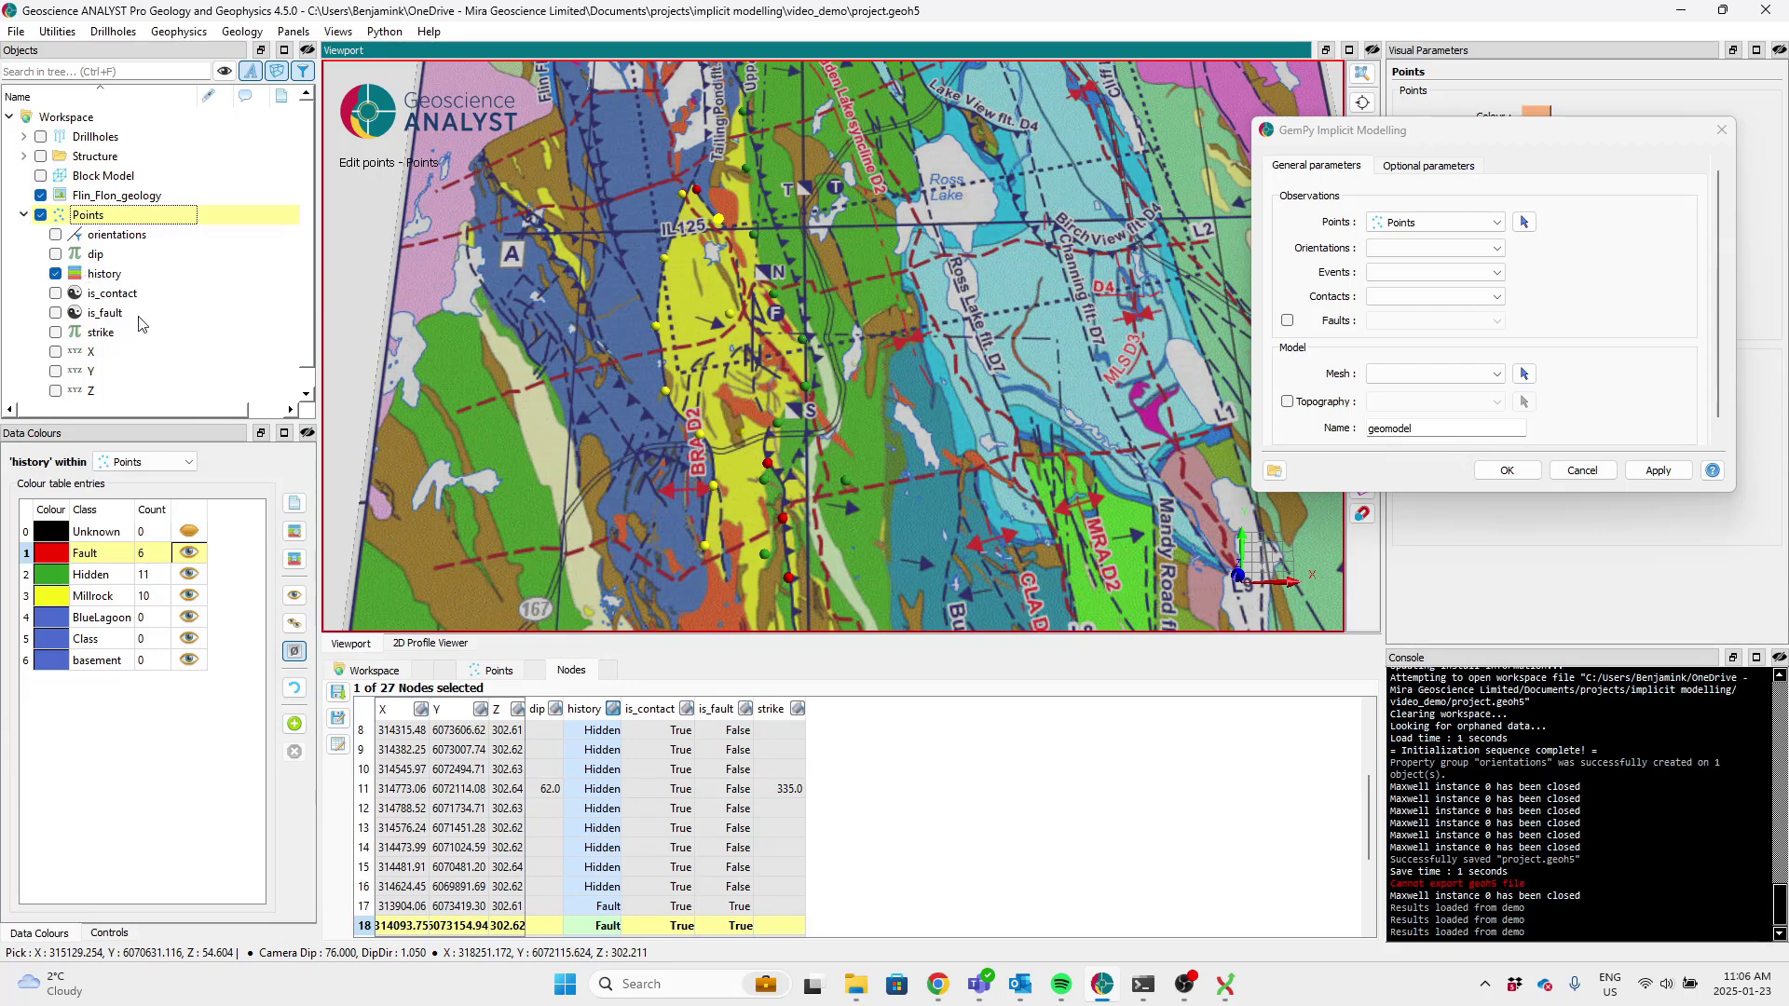
left_click(110, 274)
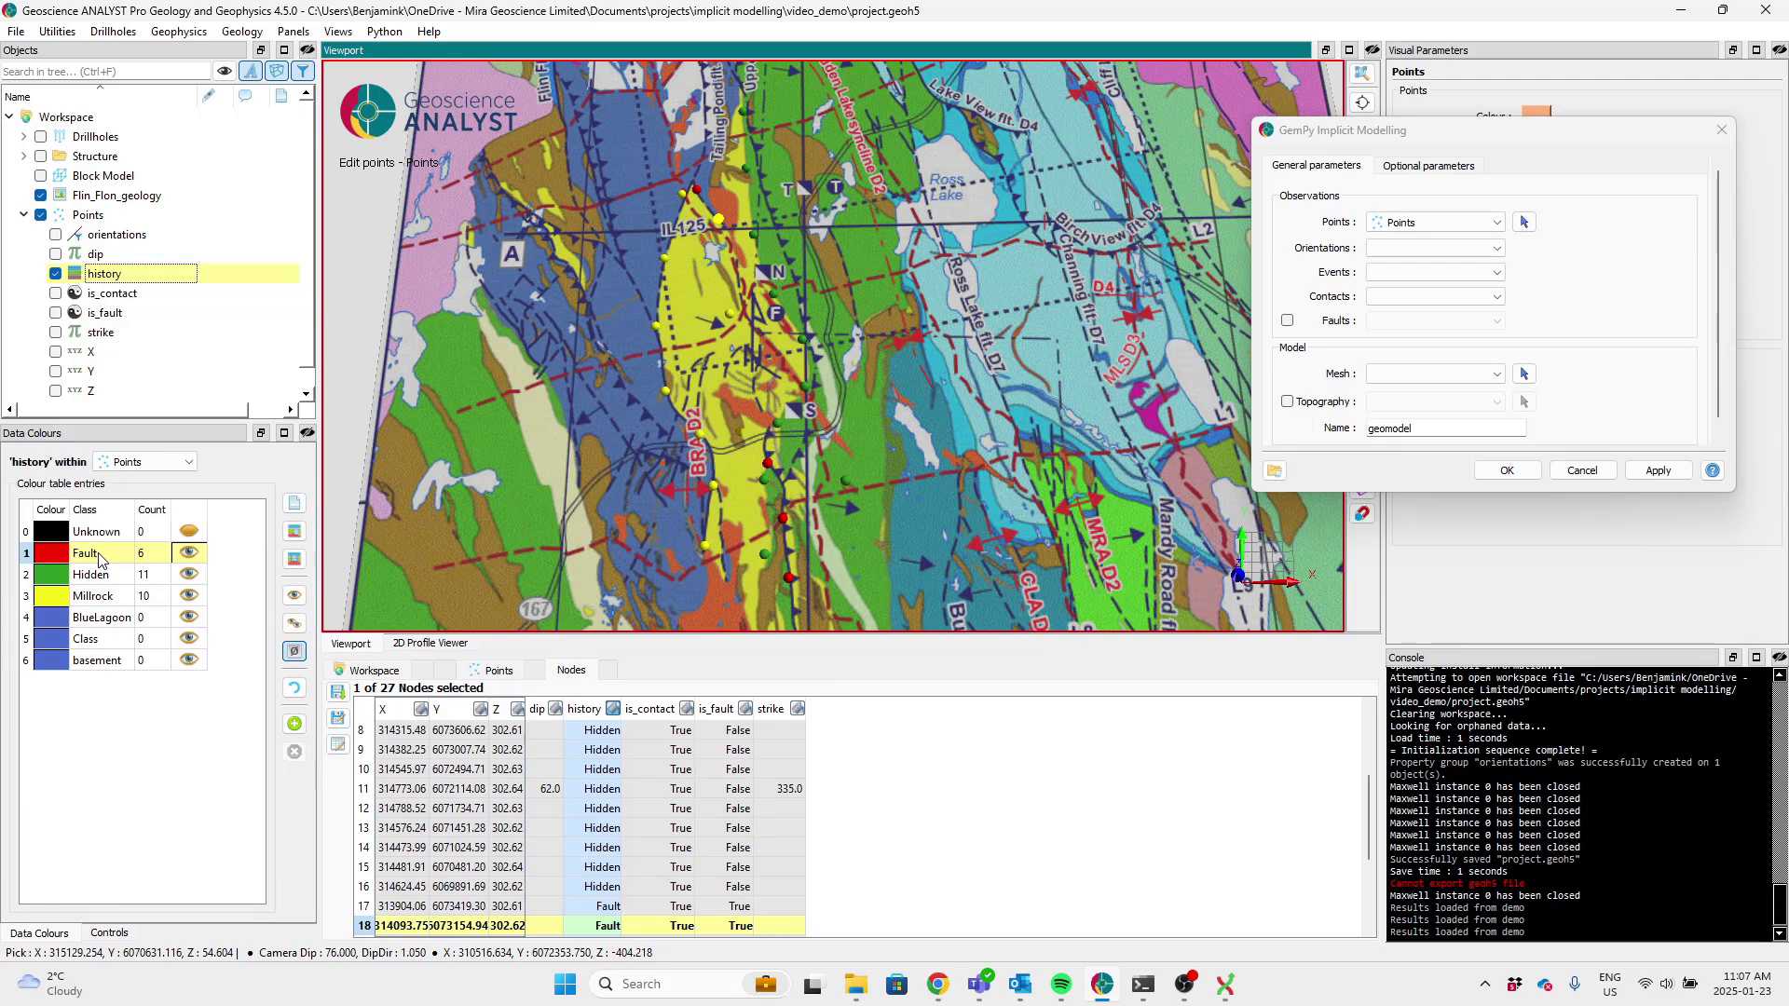
- Set the GemPy Events field to the history attribute
left_click(1398, 250)
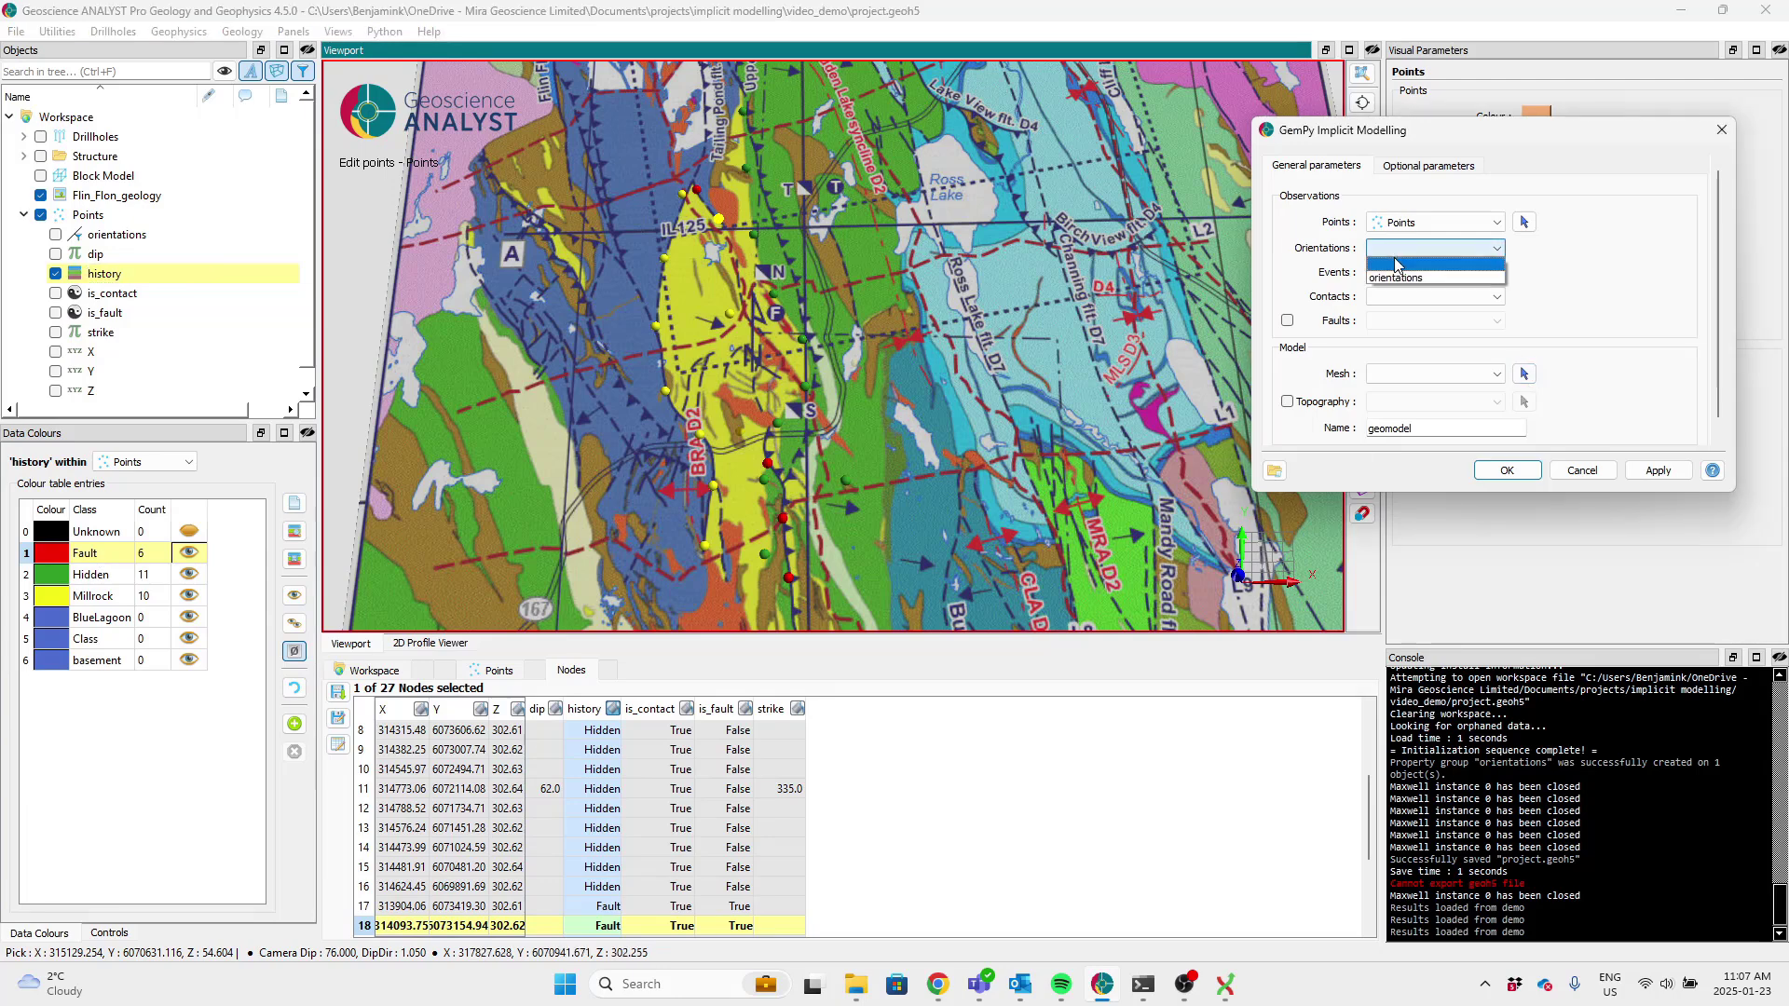
left_click(1398, 265)
left_click(1411, 272)
left_click(1423, 306)
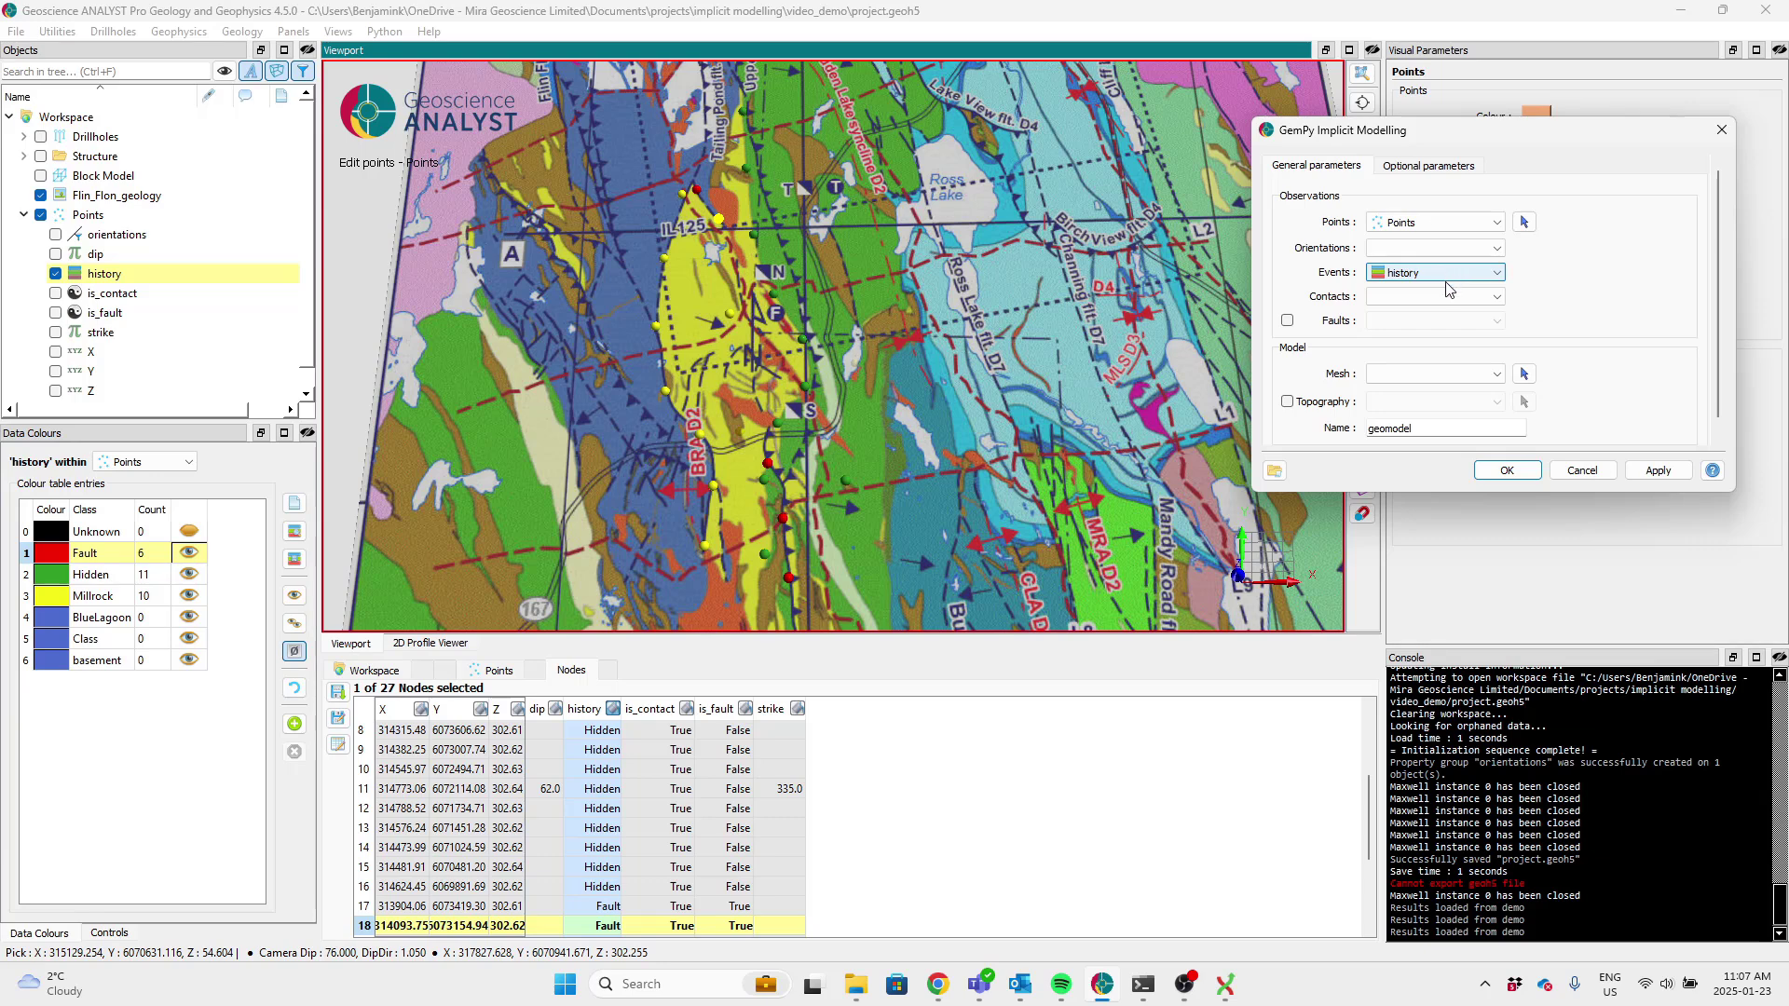
- Display the orientations attribute, set it as GemPy's Orientations, and show Structure on the map
left_click(100, 238)
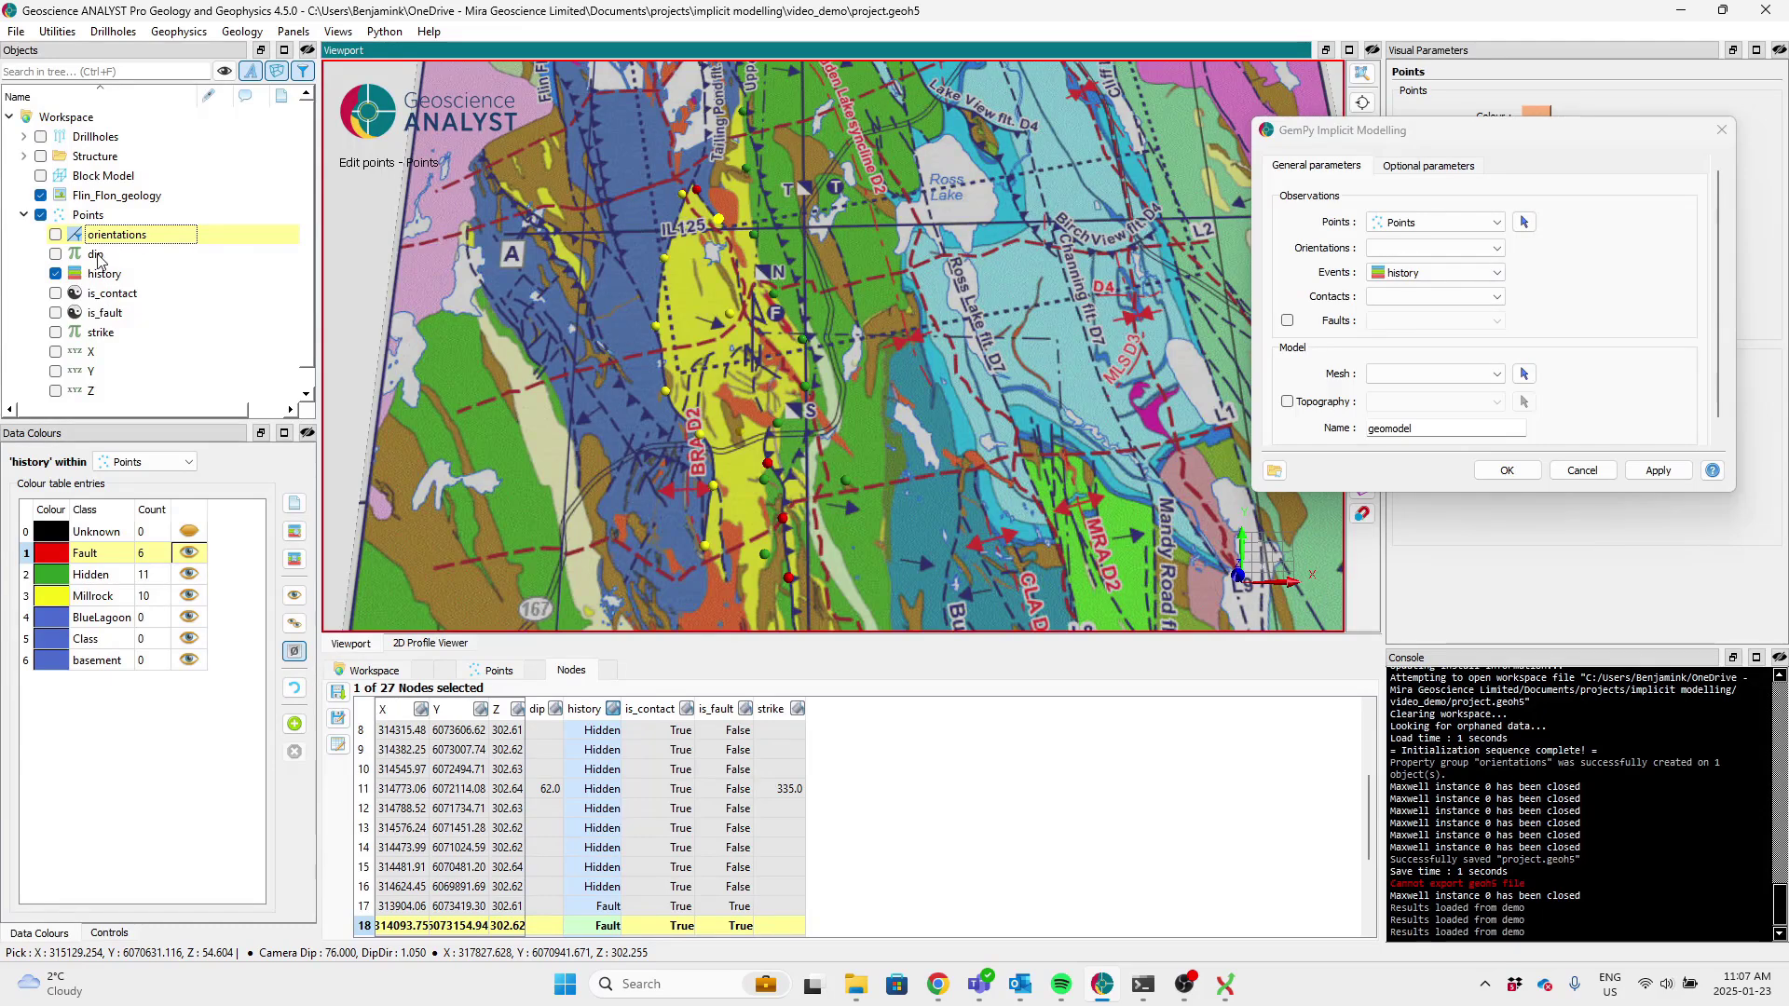
left_click(63, 236)
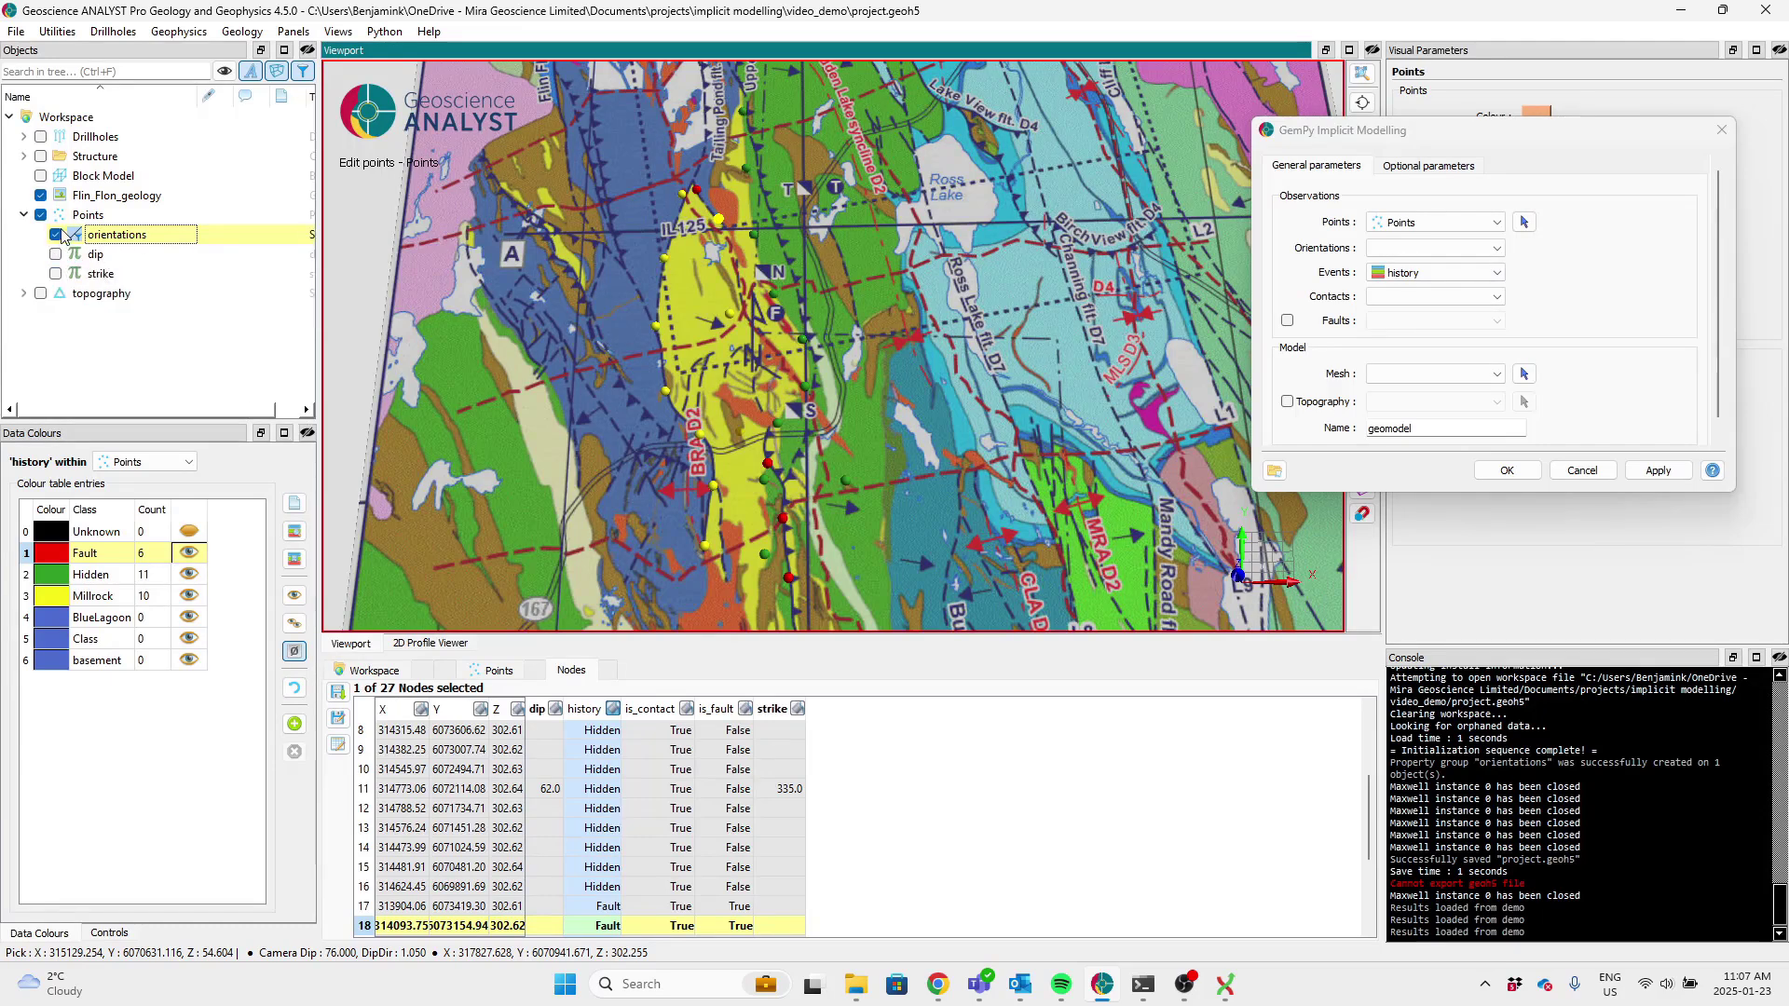
left_click(1425, 247)
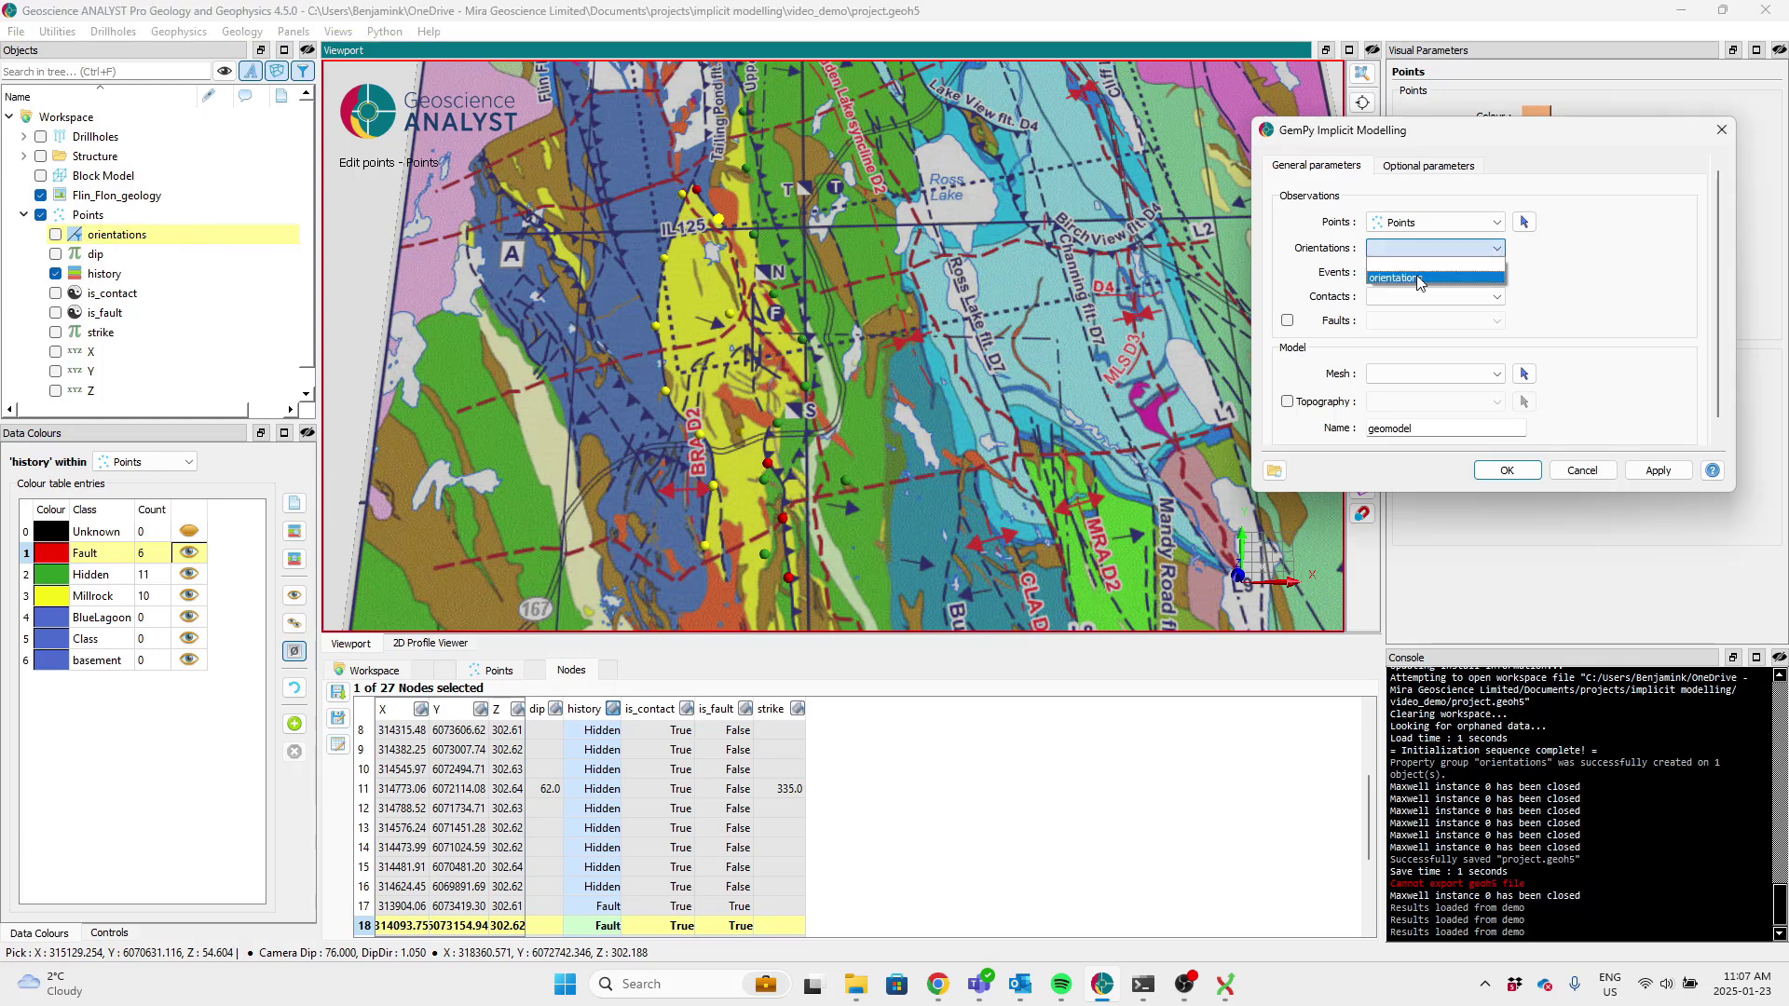
left_click(1407, 278)
scroll(781, 866, "down", 3)
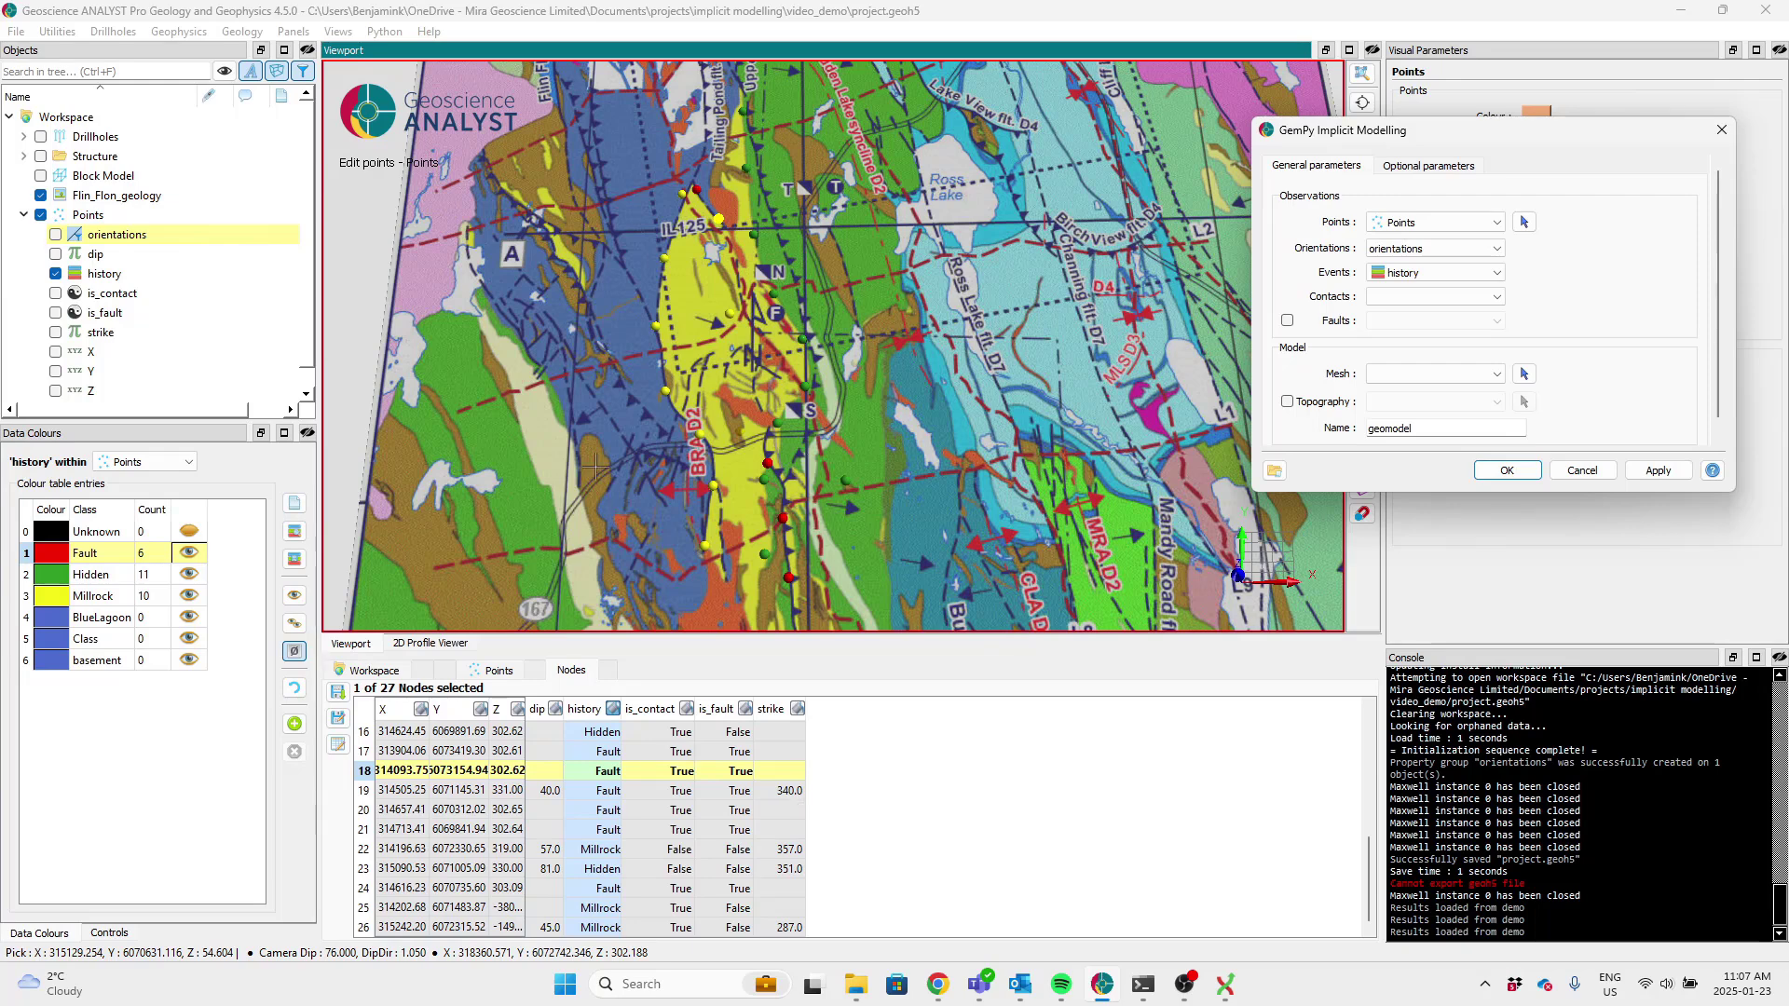
left_click(43, 160)
left_click(41, 157)
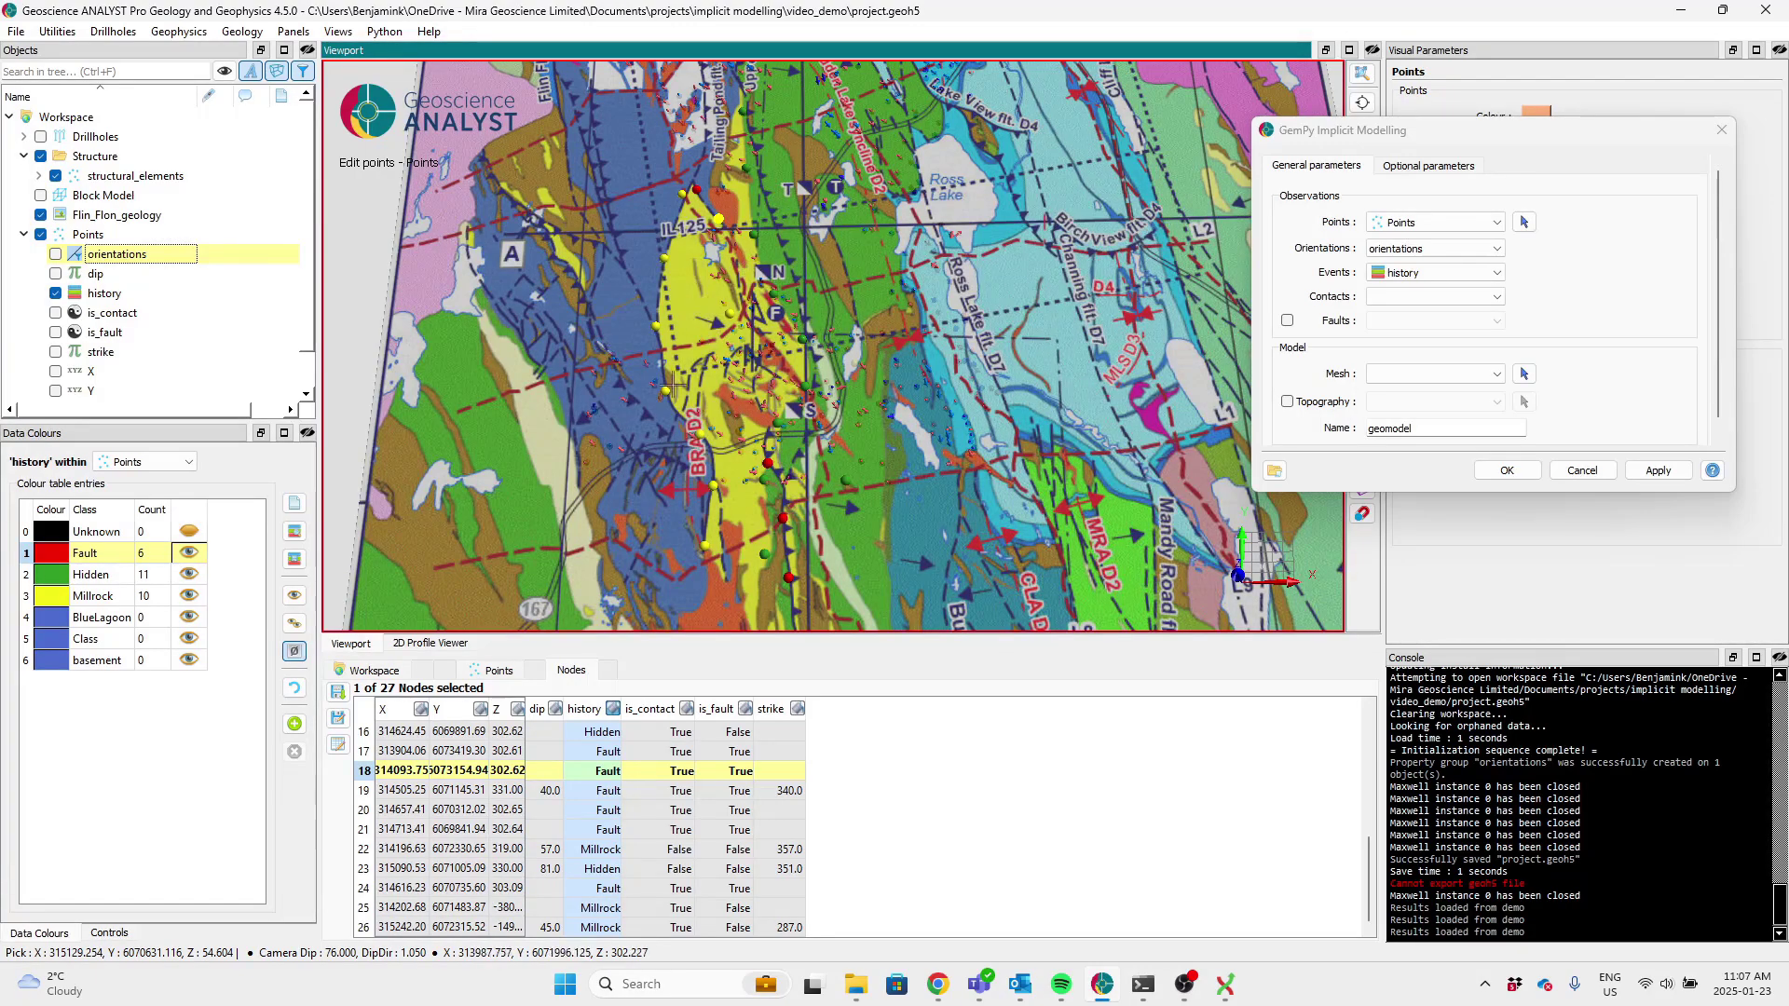
- Show all drillholes in a side-on view, pick a deep Millrock point, then return to top-down
left_click_drag(730, 269, 797, 222)
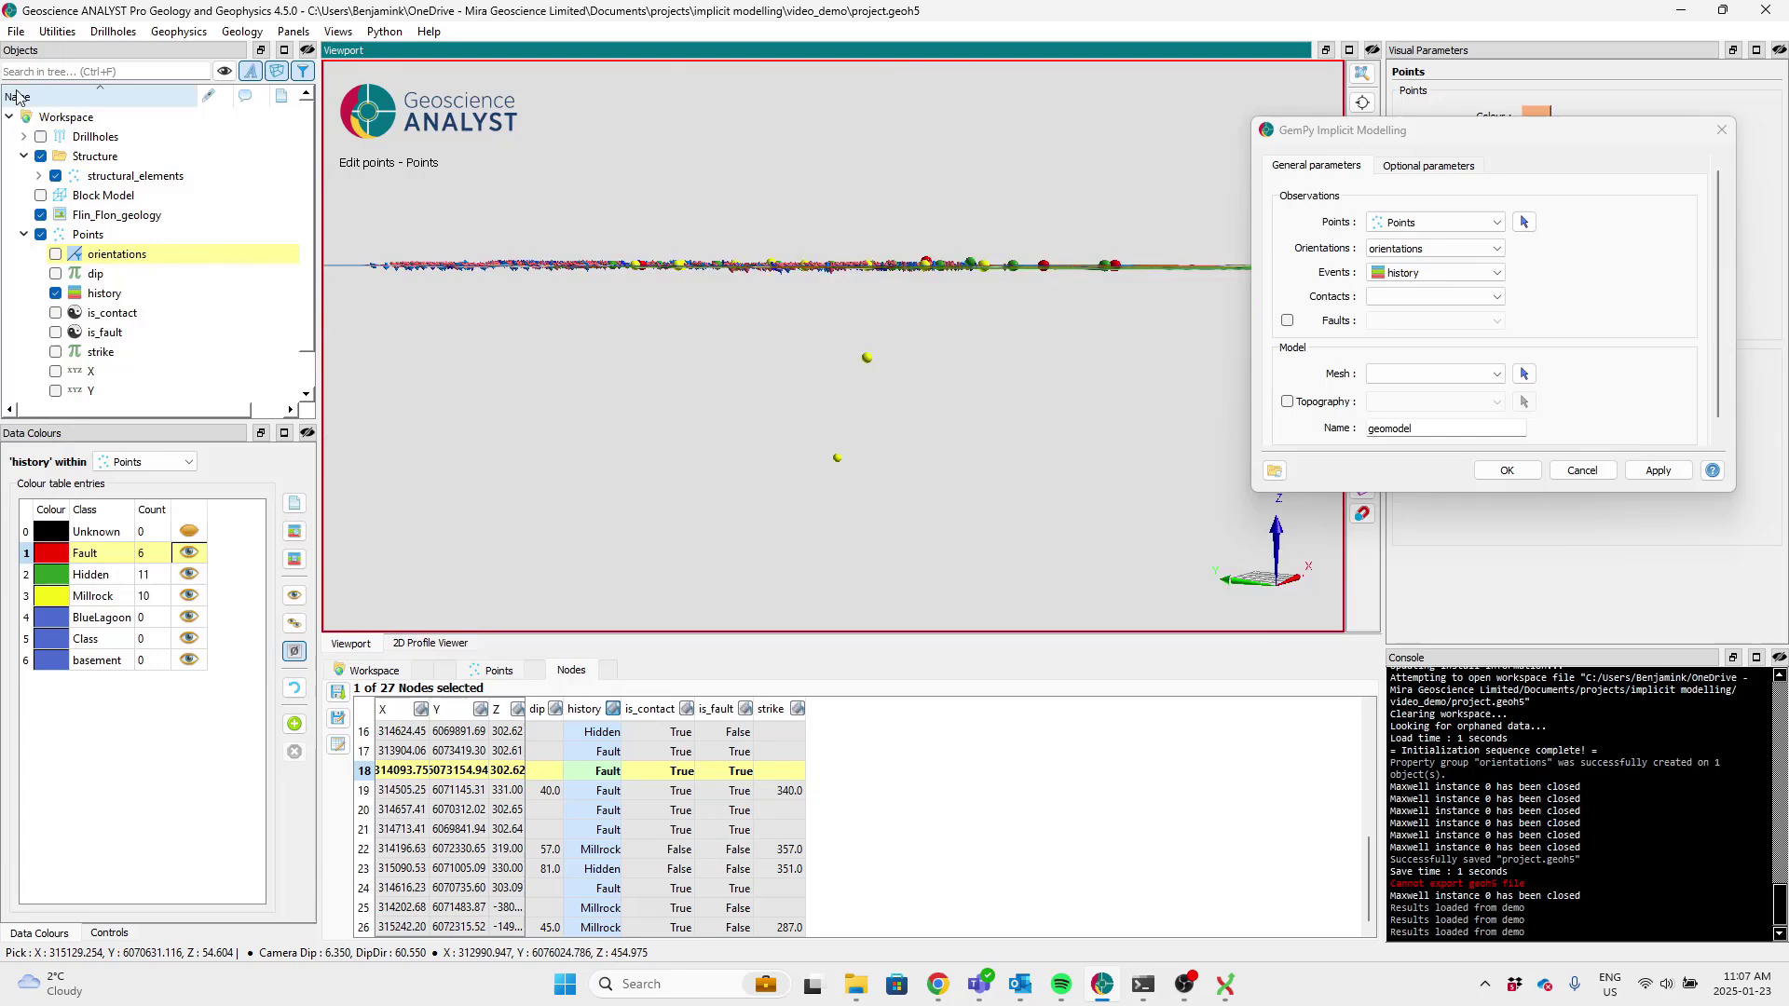
left_click(41, 137)
left_click(23, 136)
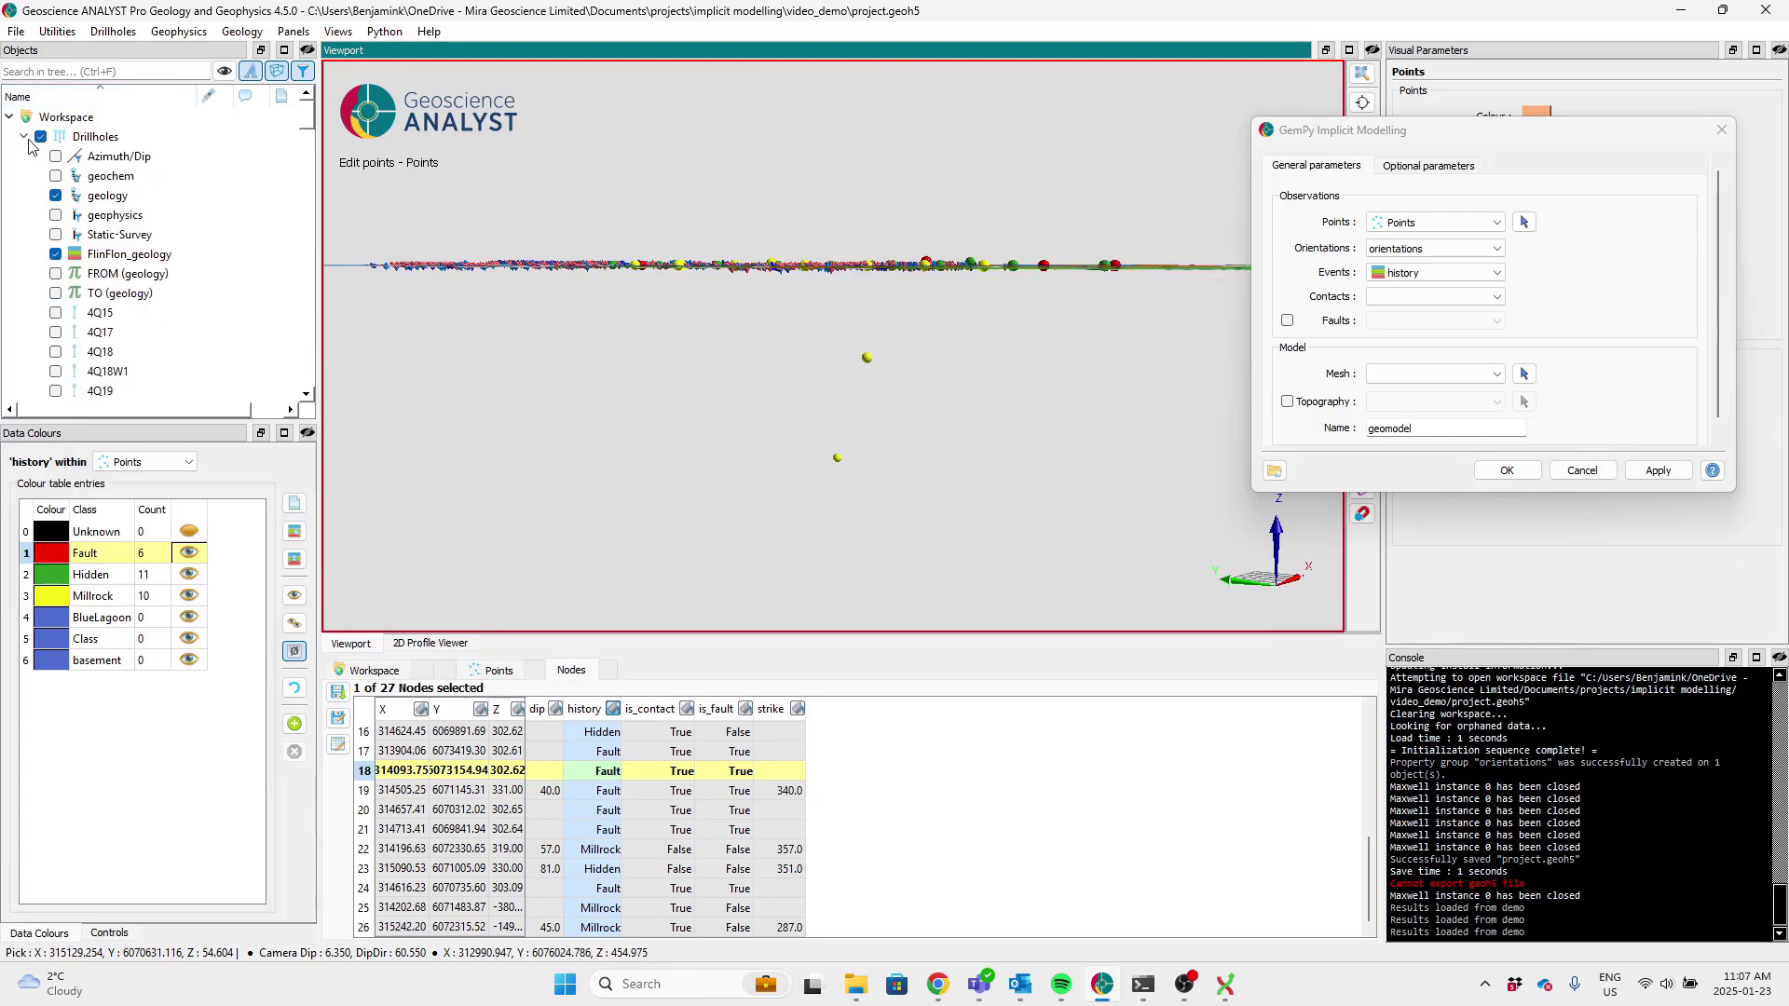
right_click(78, 140)
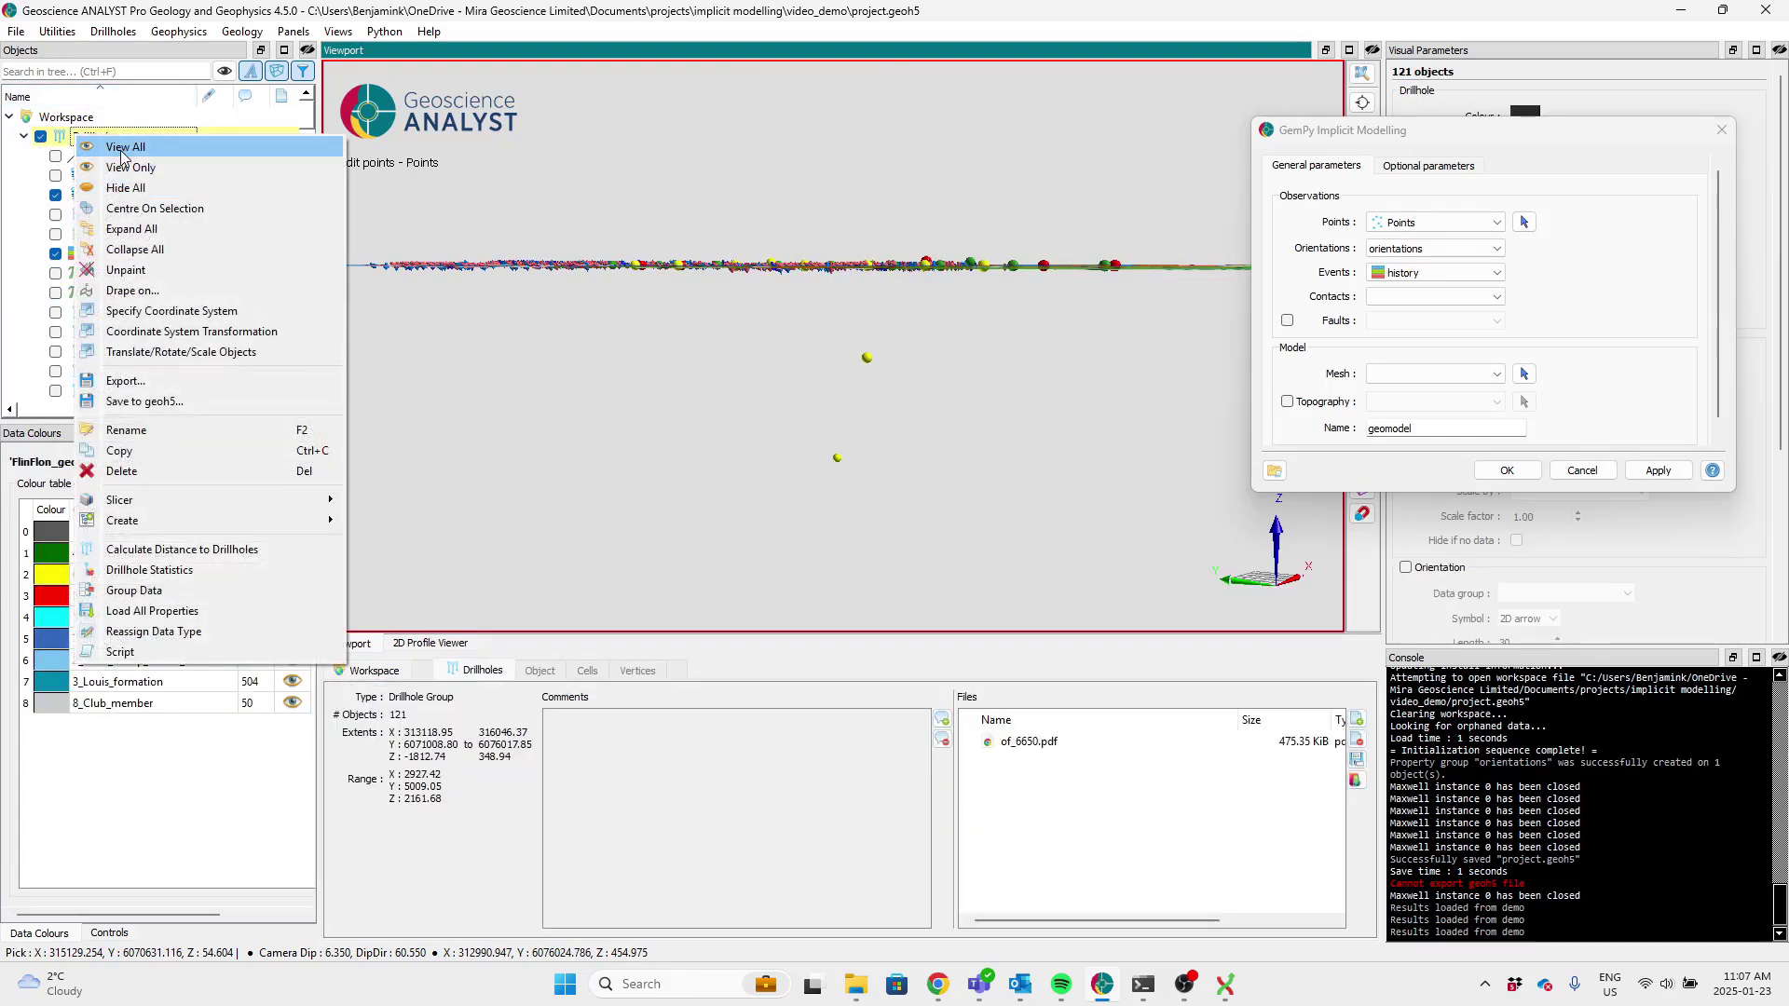
left_click(125, 148)
left_click(24, 136)
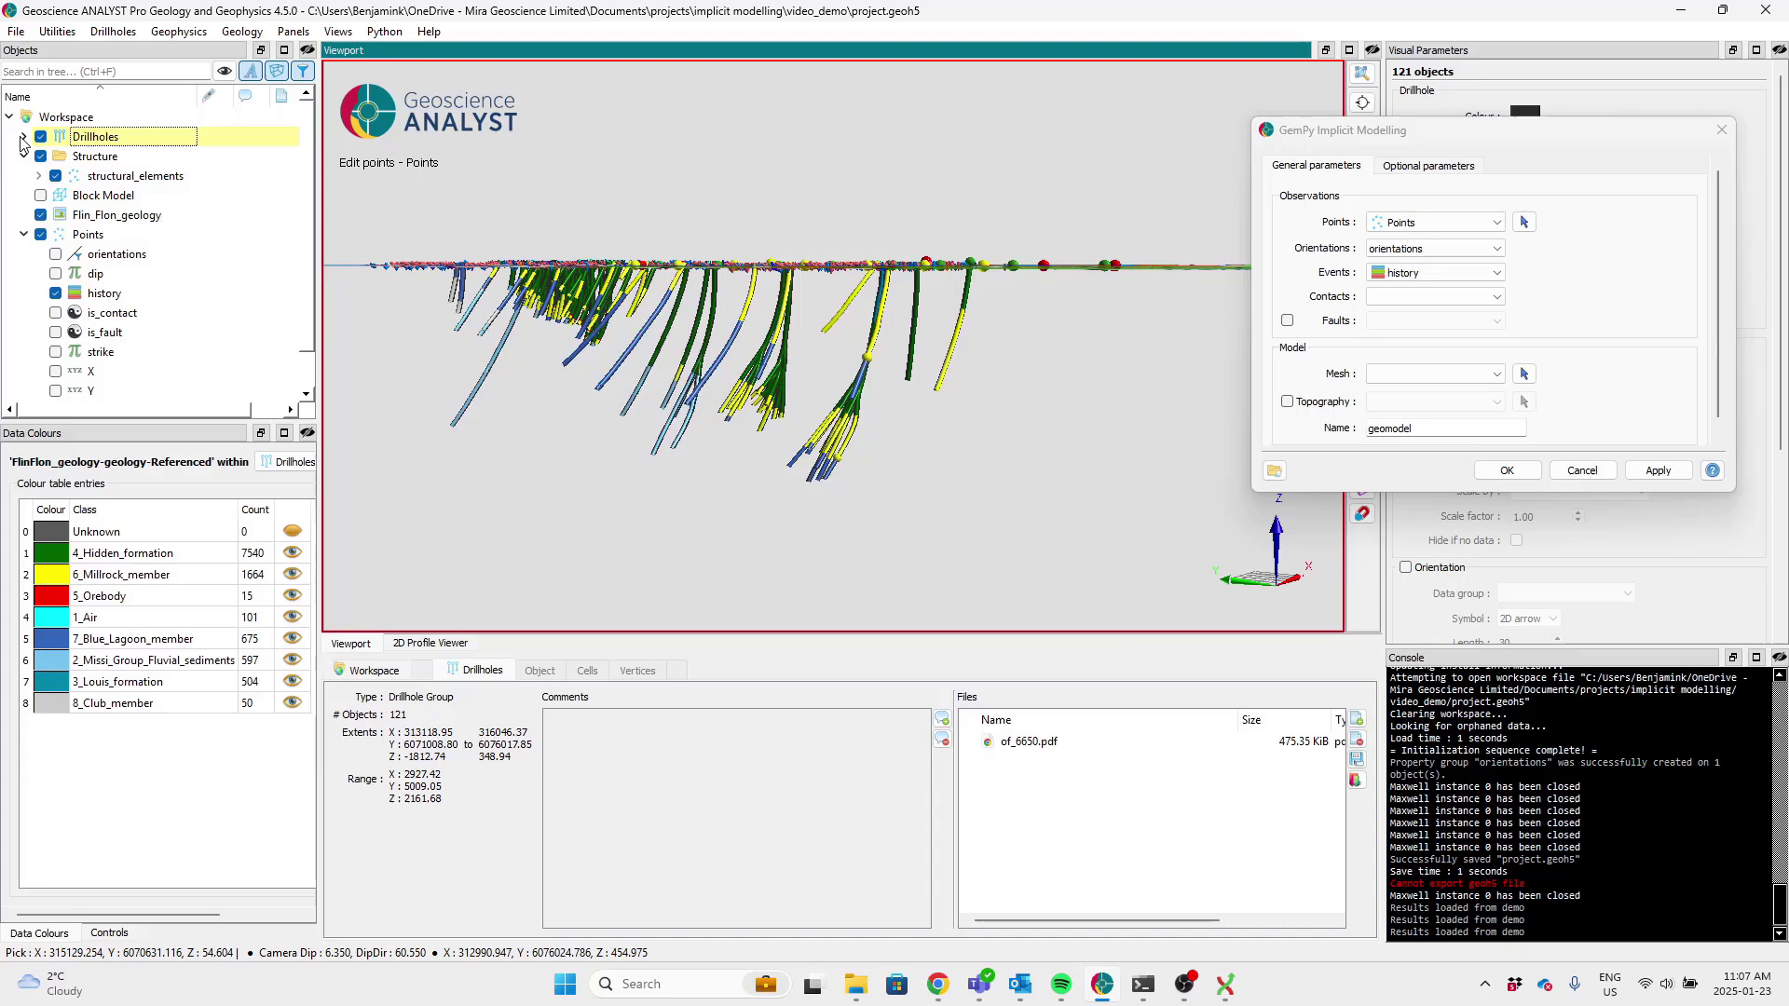
left_click(867, 357)
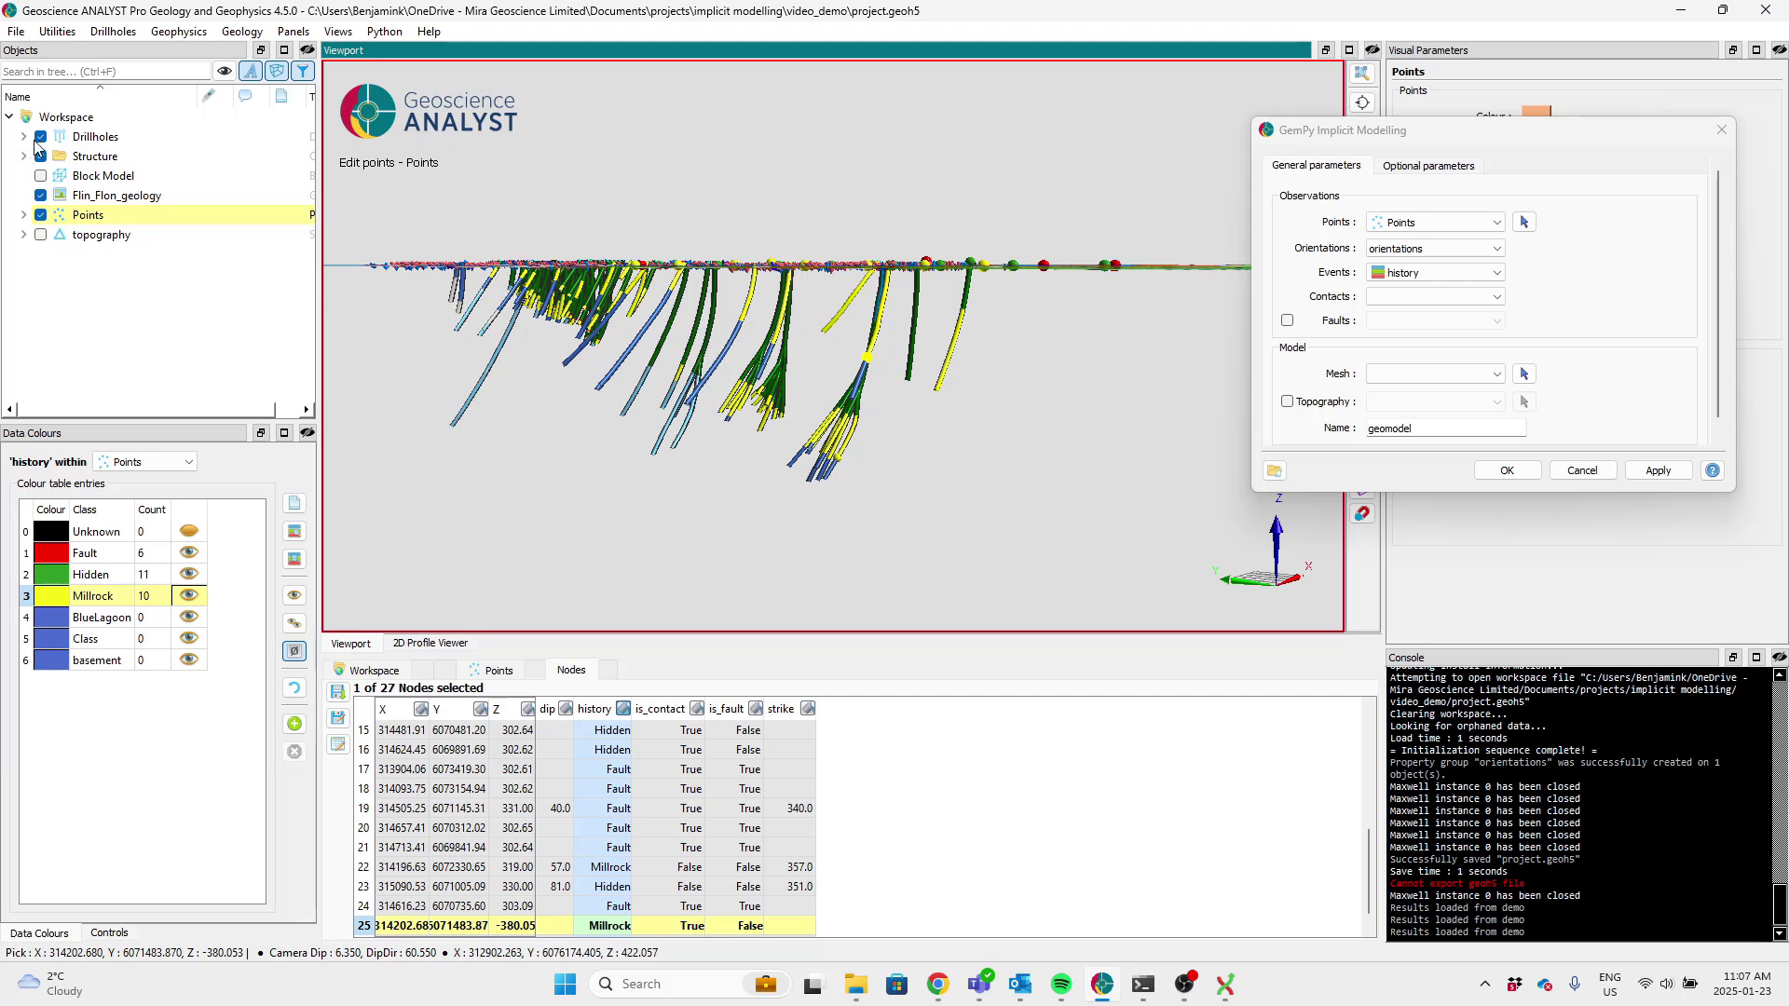
left_click_drag(559, 521, 594, 448)
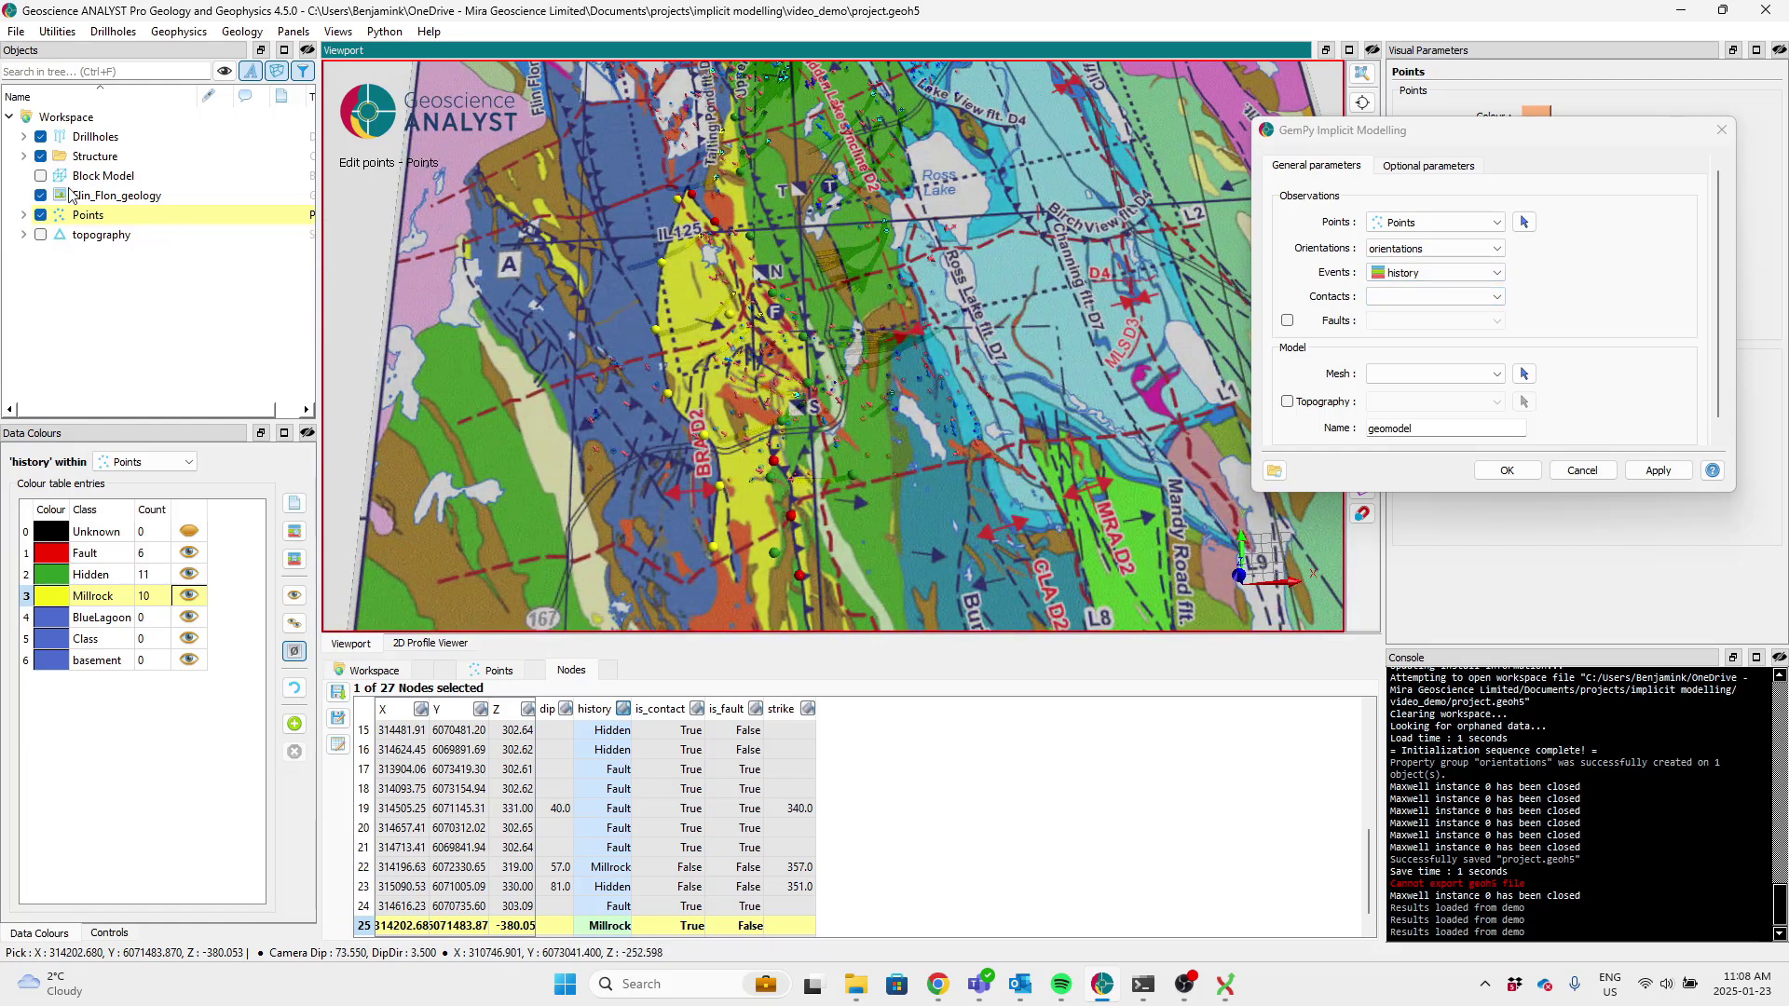
- Hide Structure, check two map points, and list the Points attributes dip, history, is_fault and strike
left_click(40, 155)
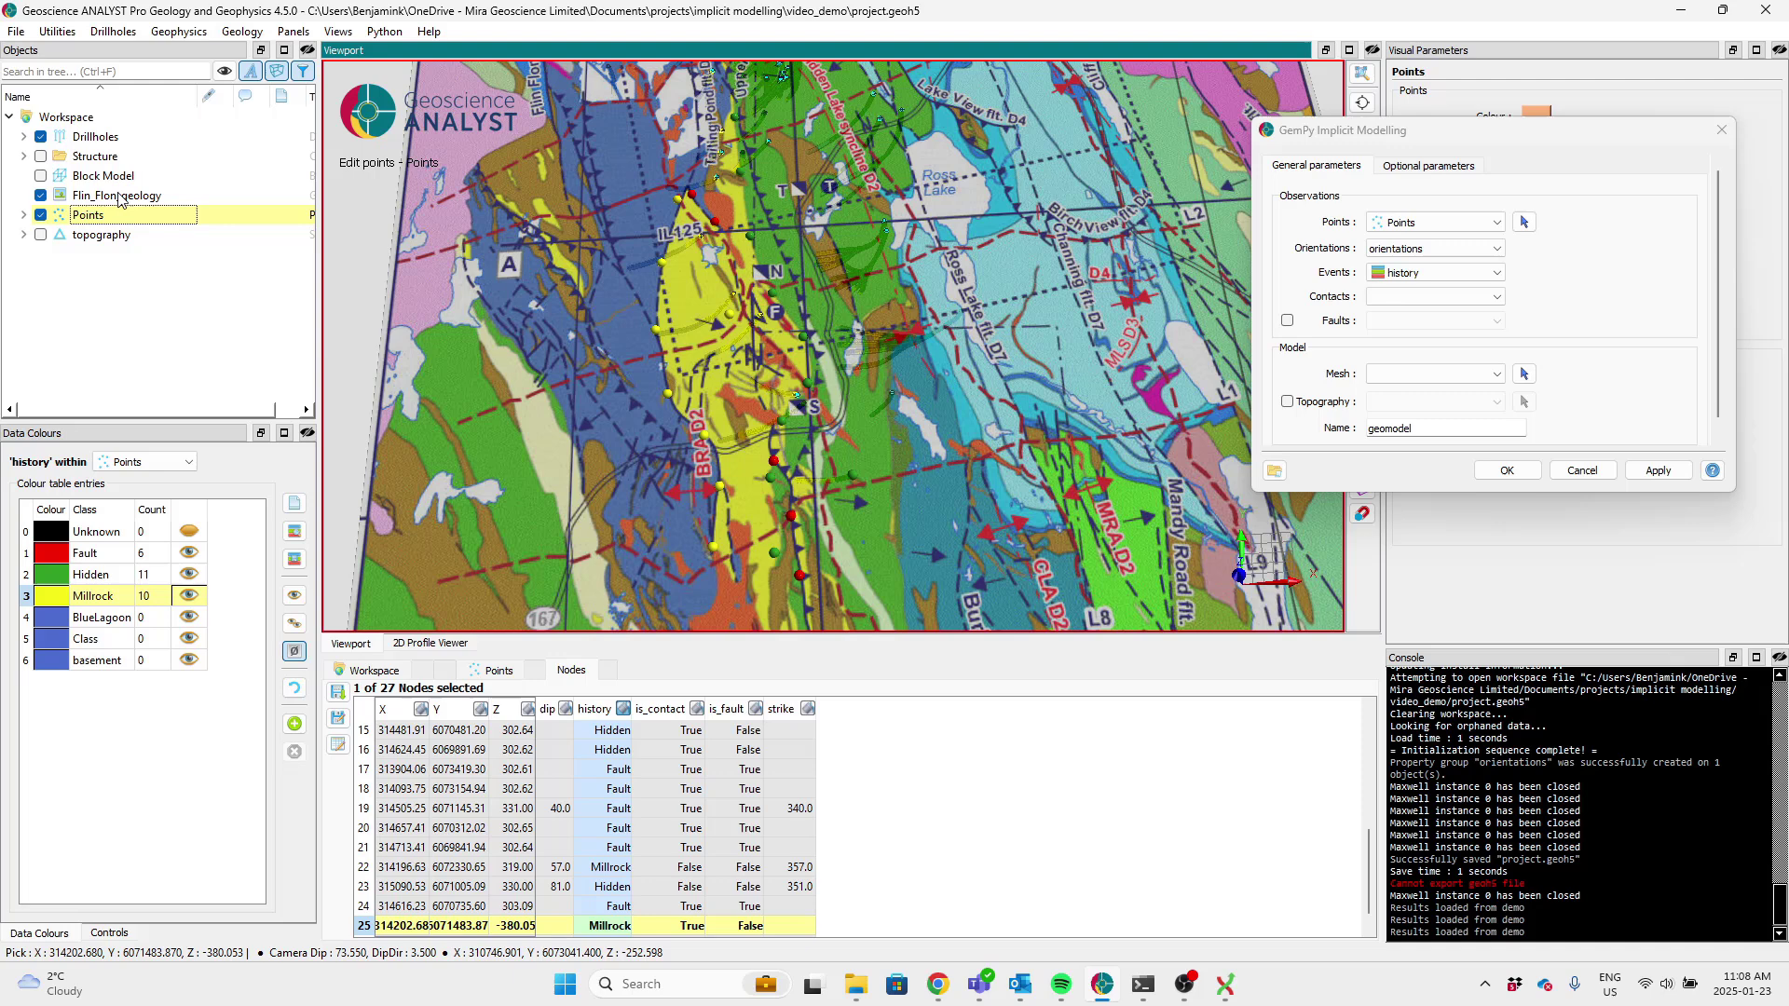
left_click(661, 262)
left_click(656, 329)
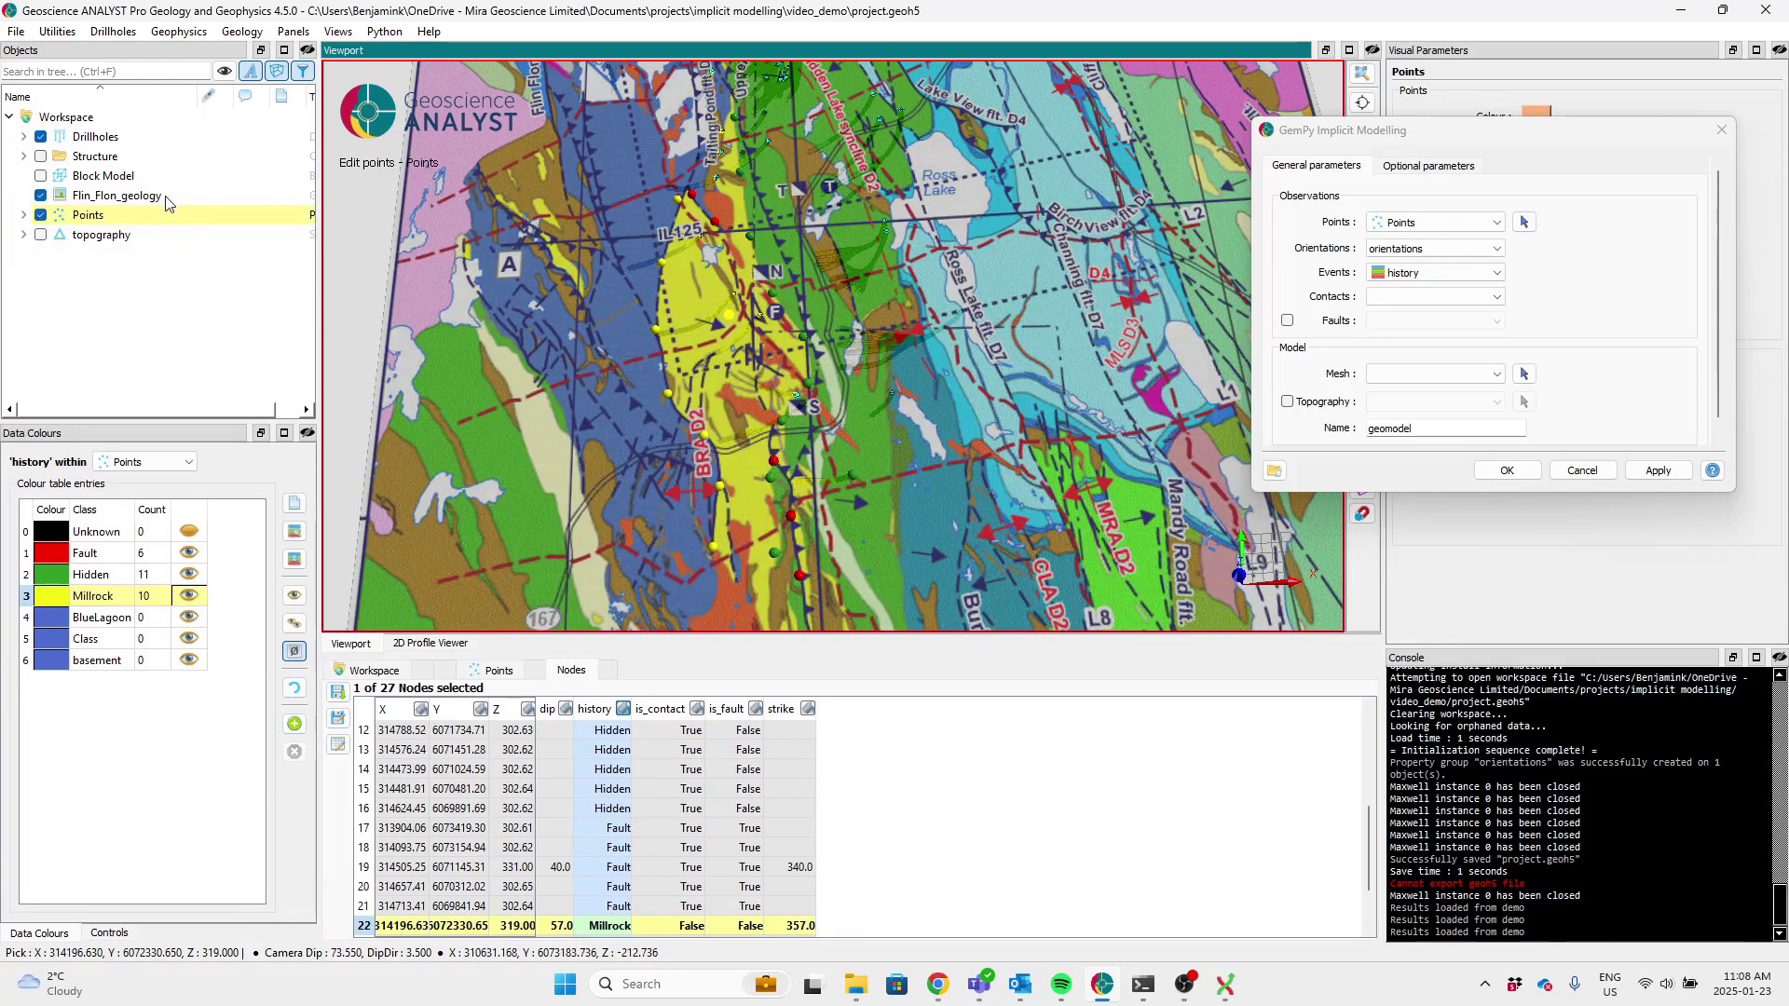
left_click(23, 215)
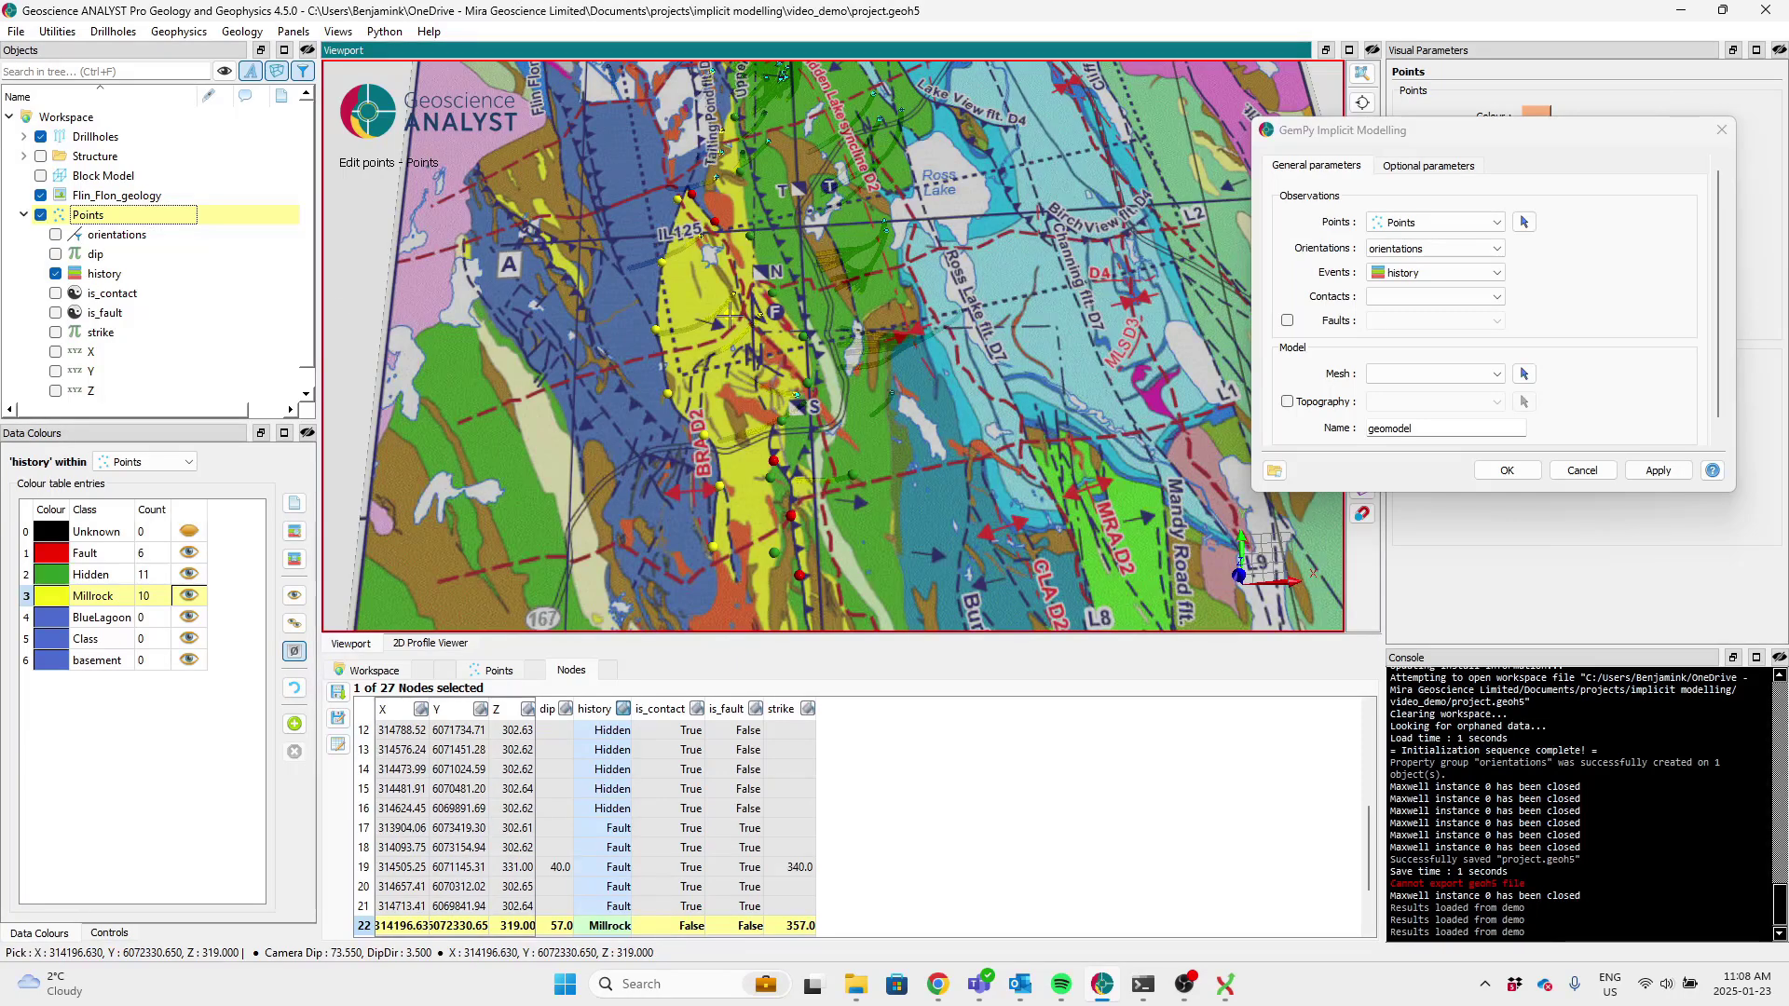
- Set GemPy Contacts to is_contact and enable Faults using is_fault
left_click(1404, 298)
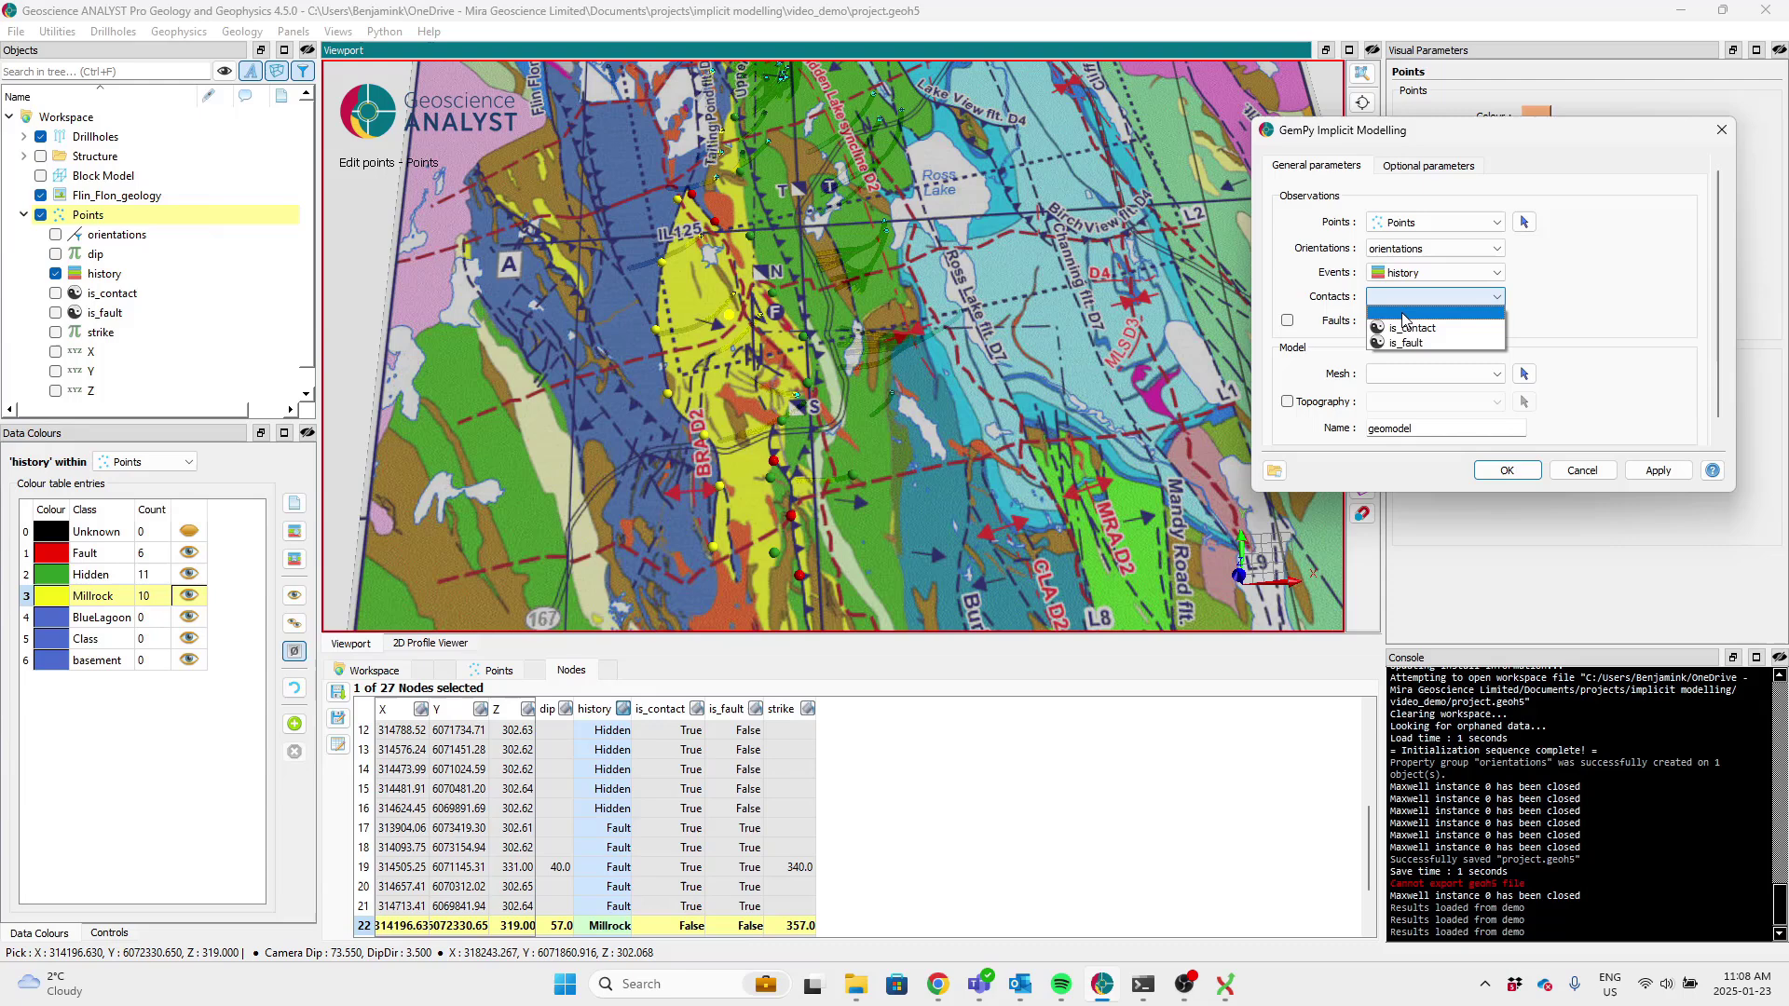
left_click(1412, 328)
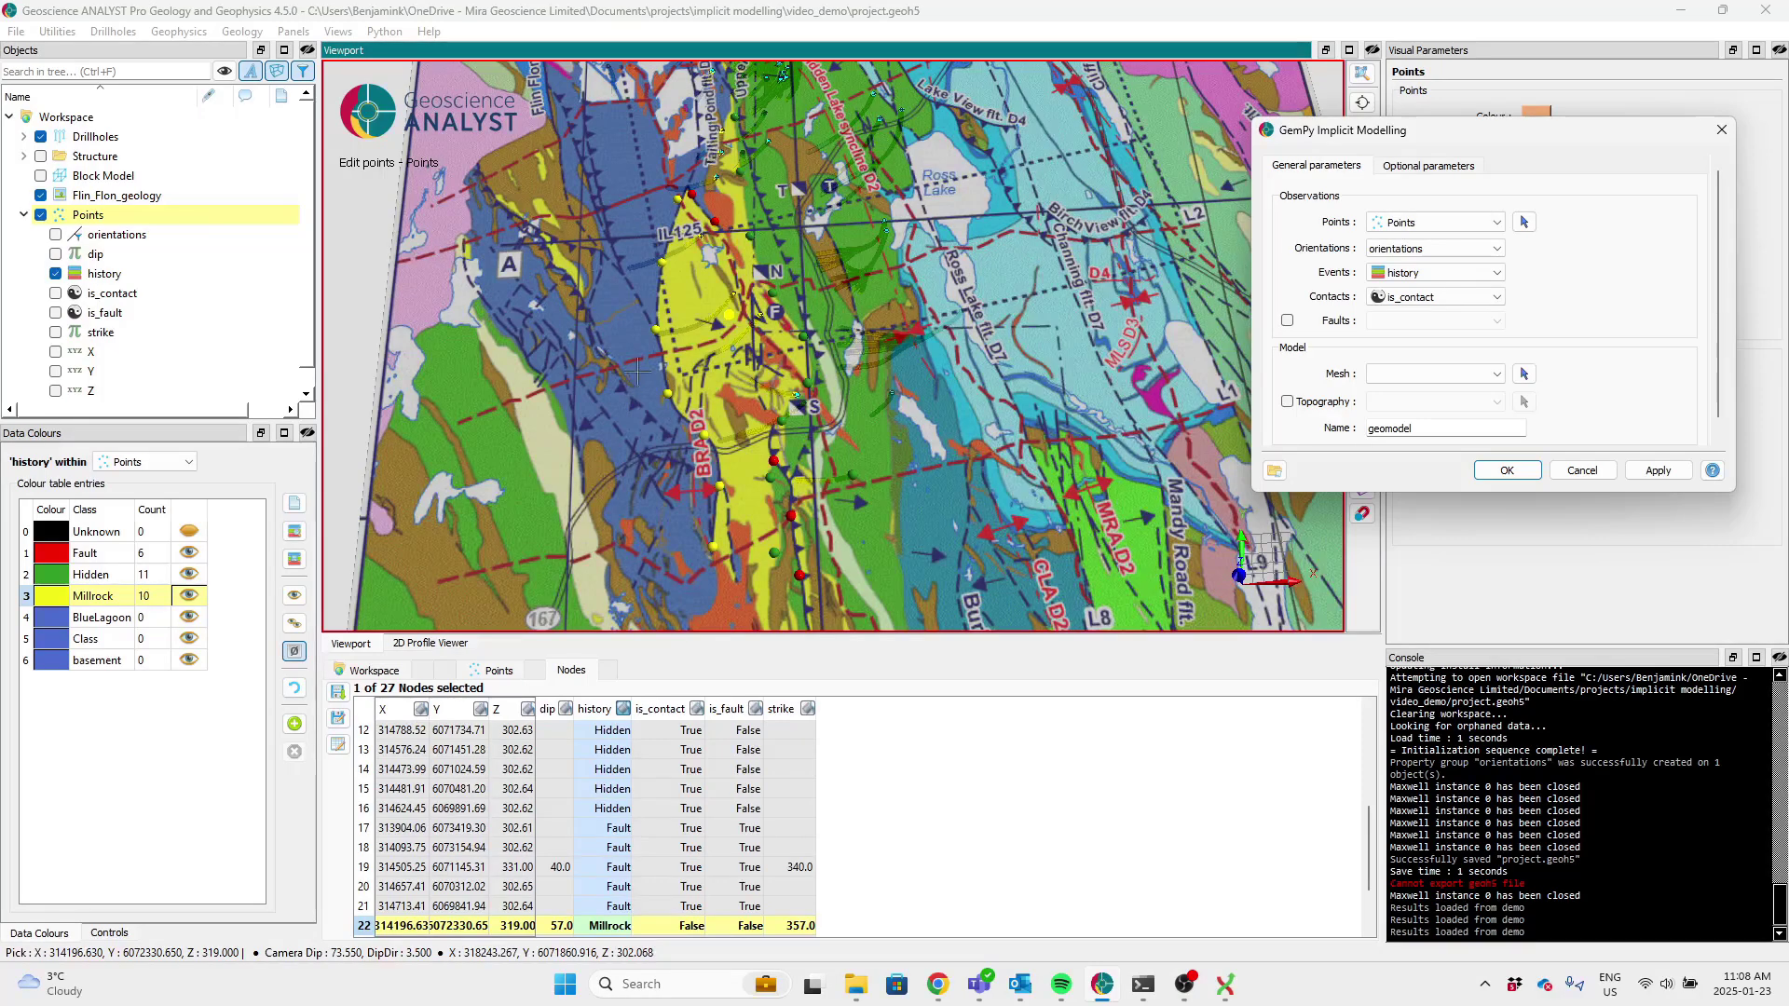
left_click_drag(733, 522, 736, 488)
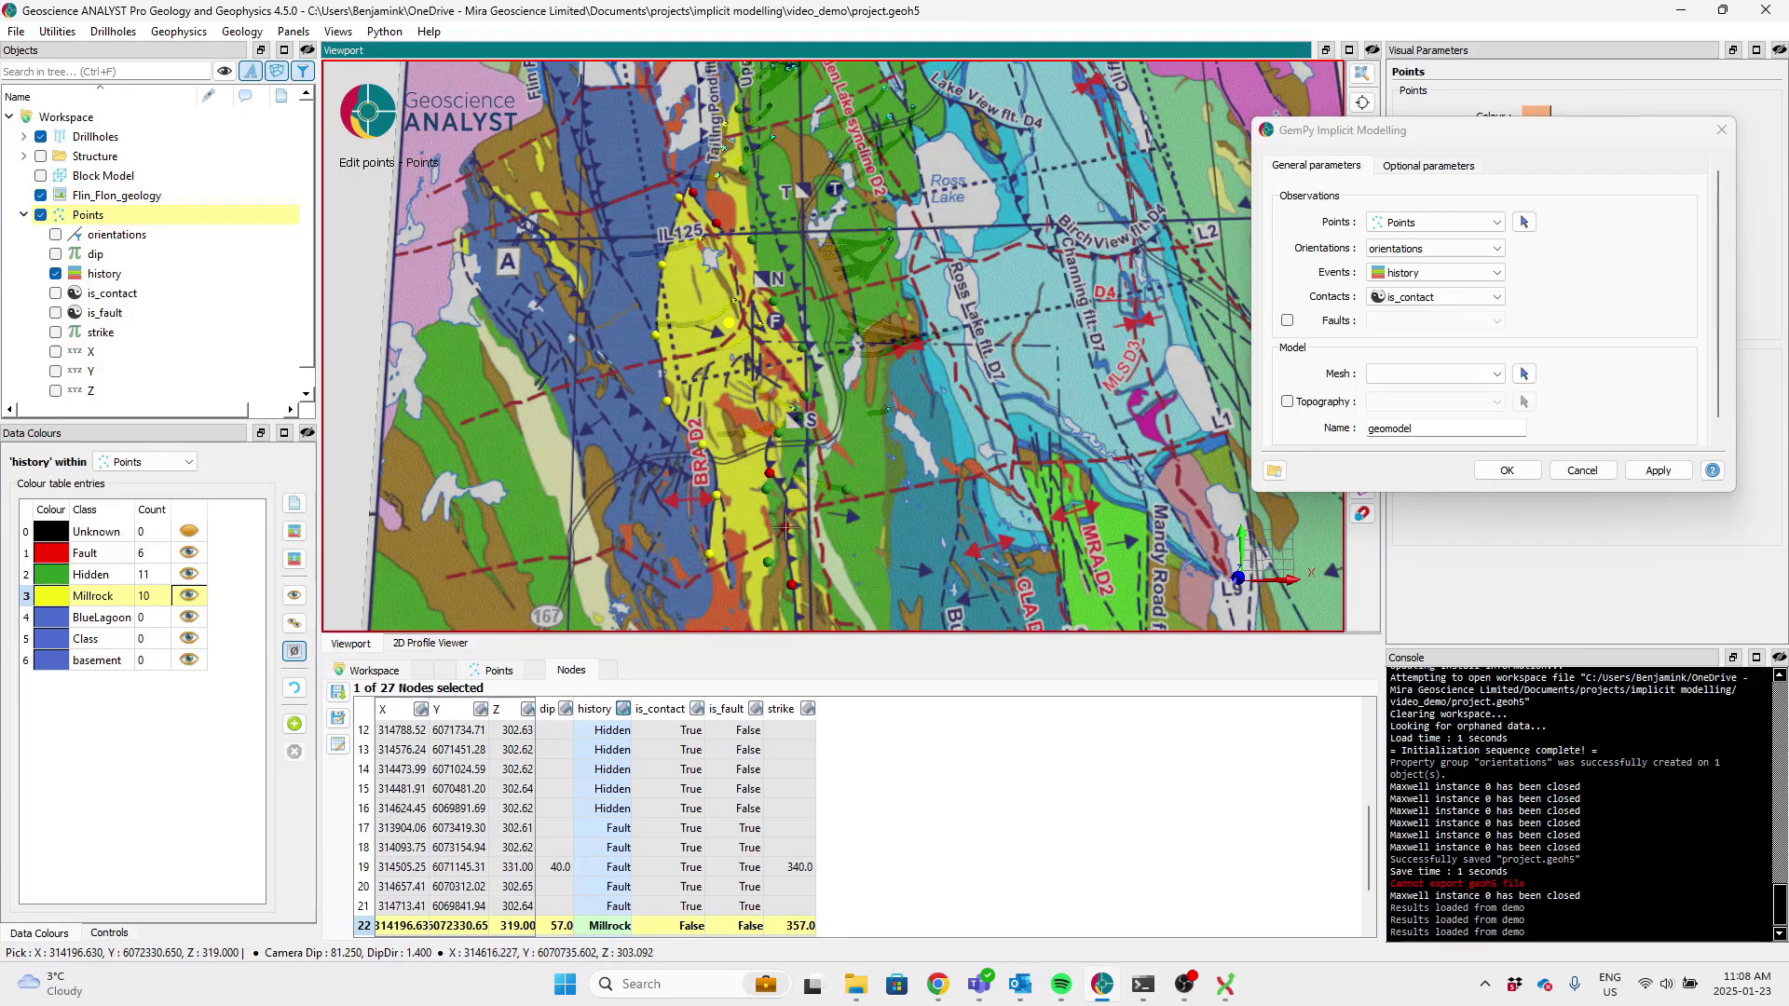
left_click(1287, 321)
left_click(1435, 321)
left_click(1433, 368)
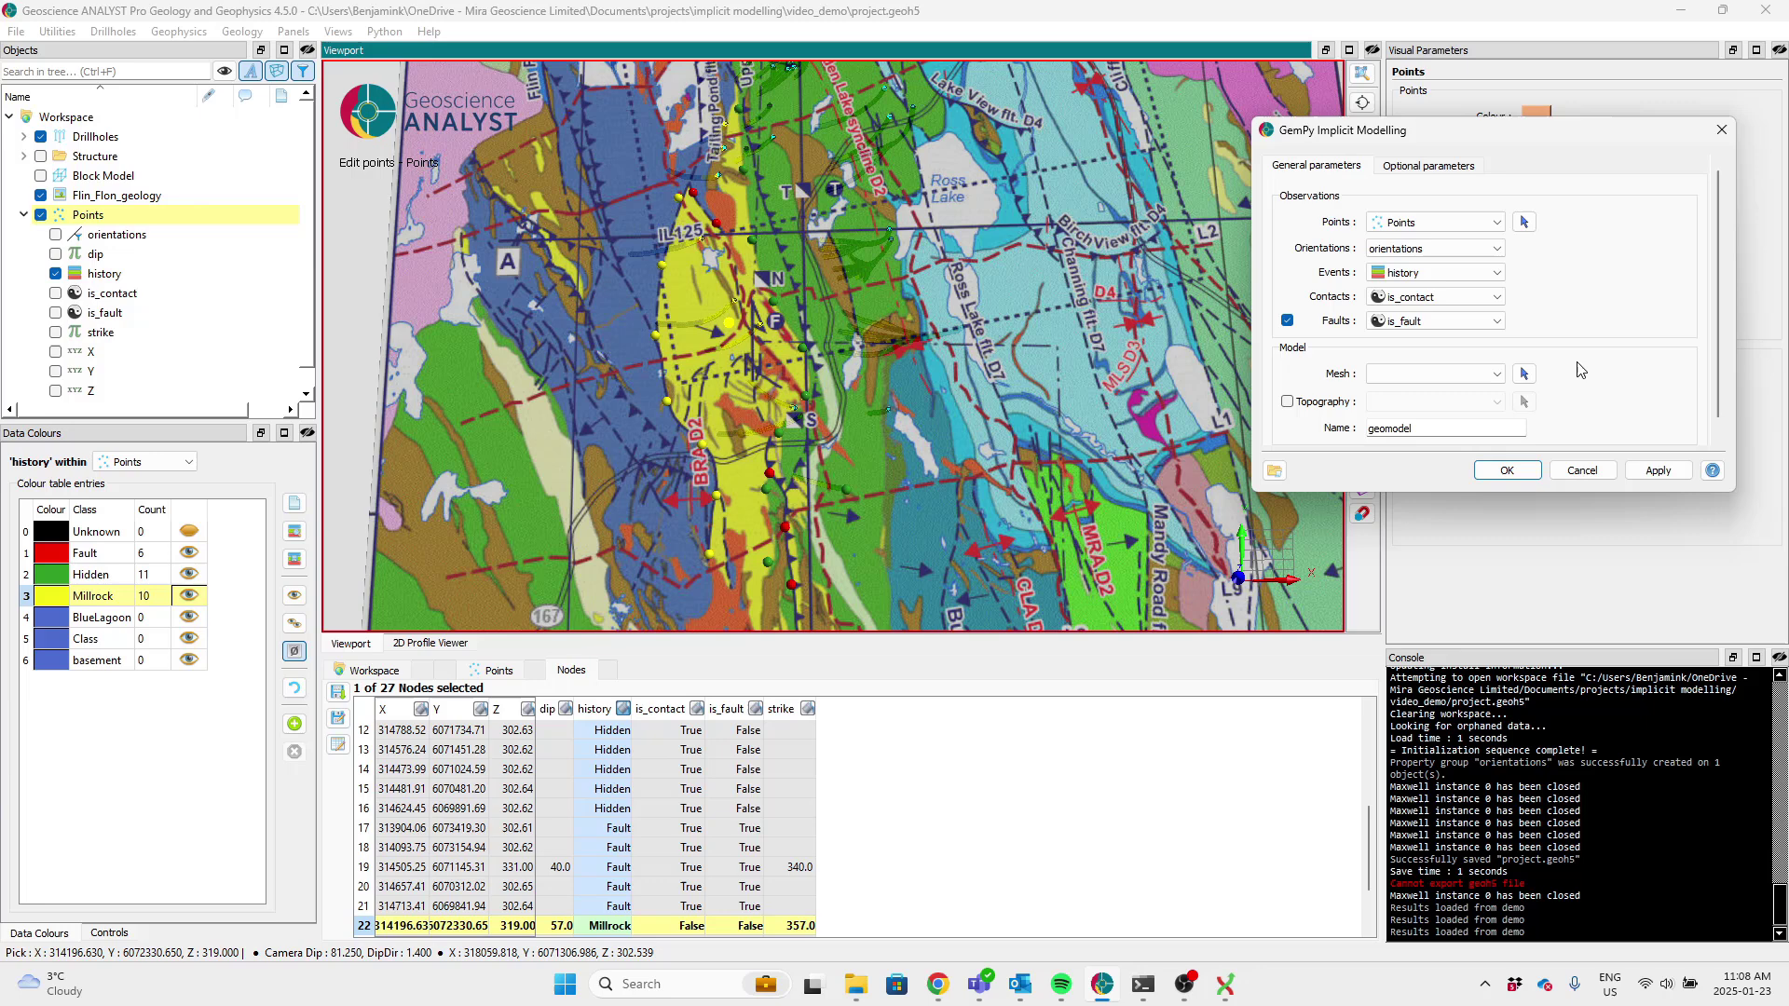
- Choose Block Model as the mesh and enable Topography with the topography surface
left_click(1424, 383)
left_click(1420, 412)
left_click(1287, 402)
left_click(1435, 402)
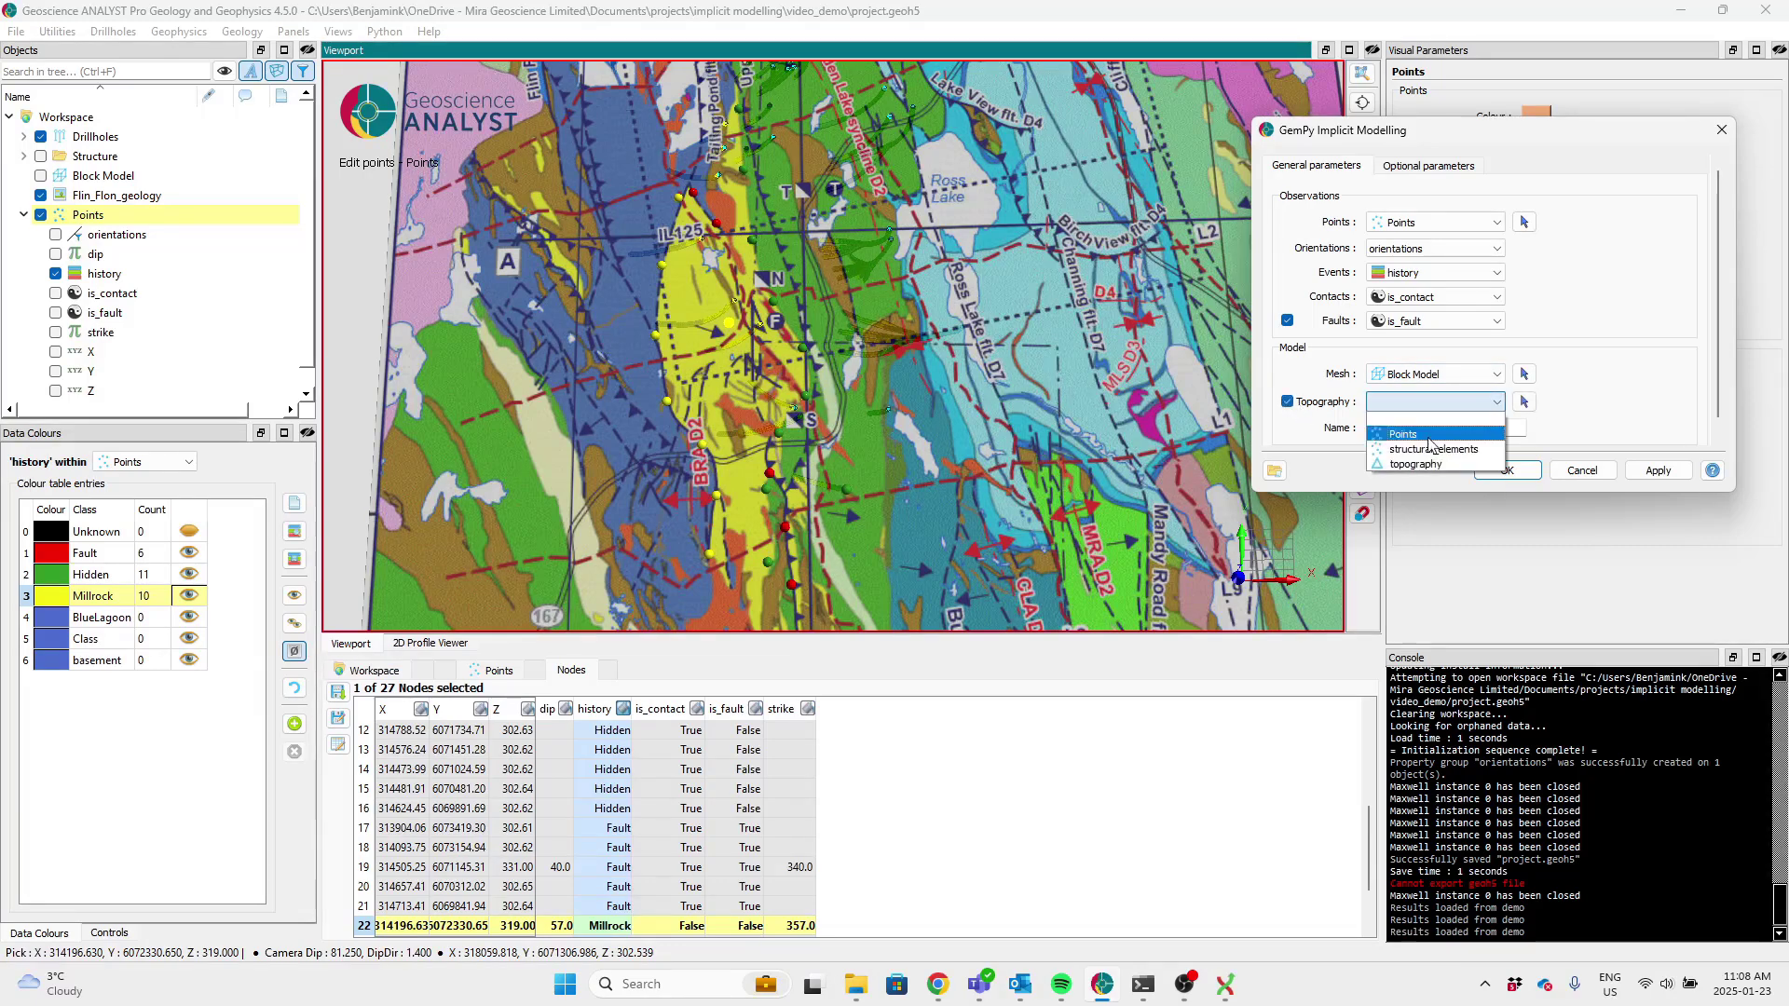
left_click(1426, 464)
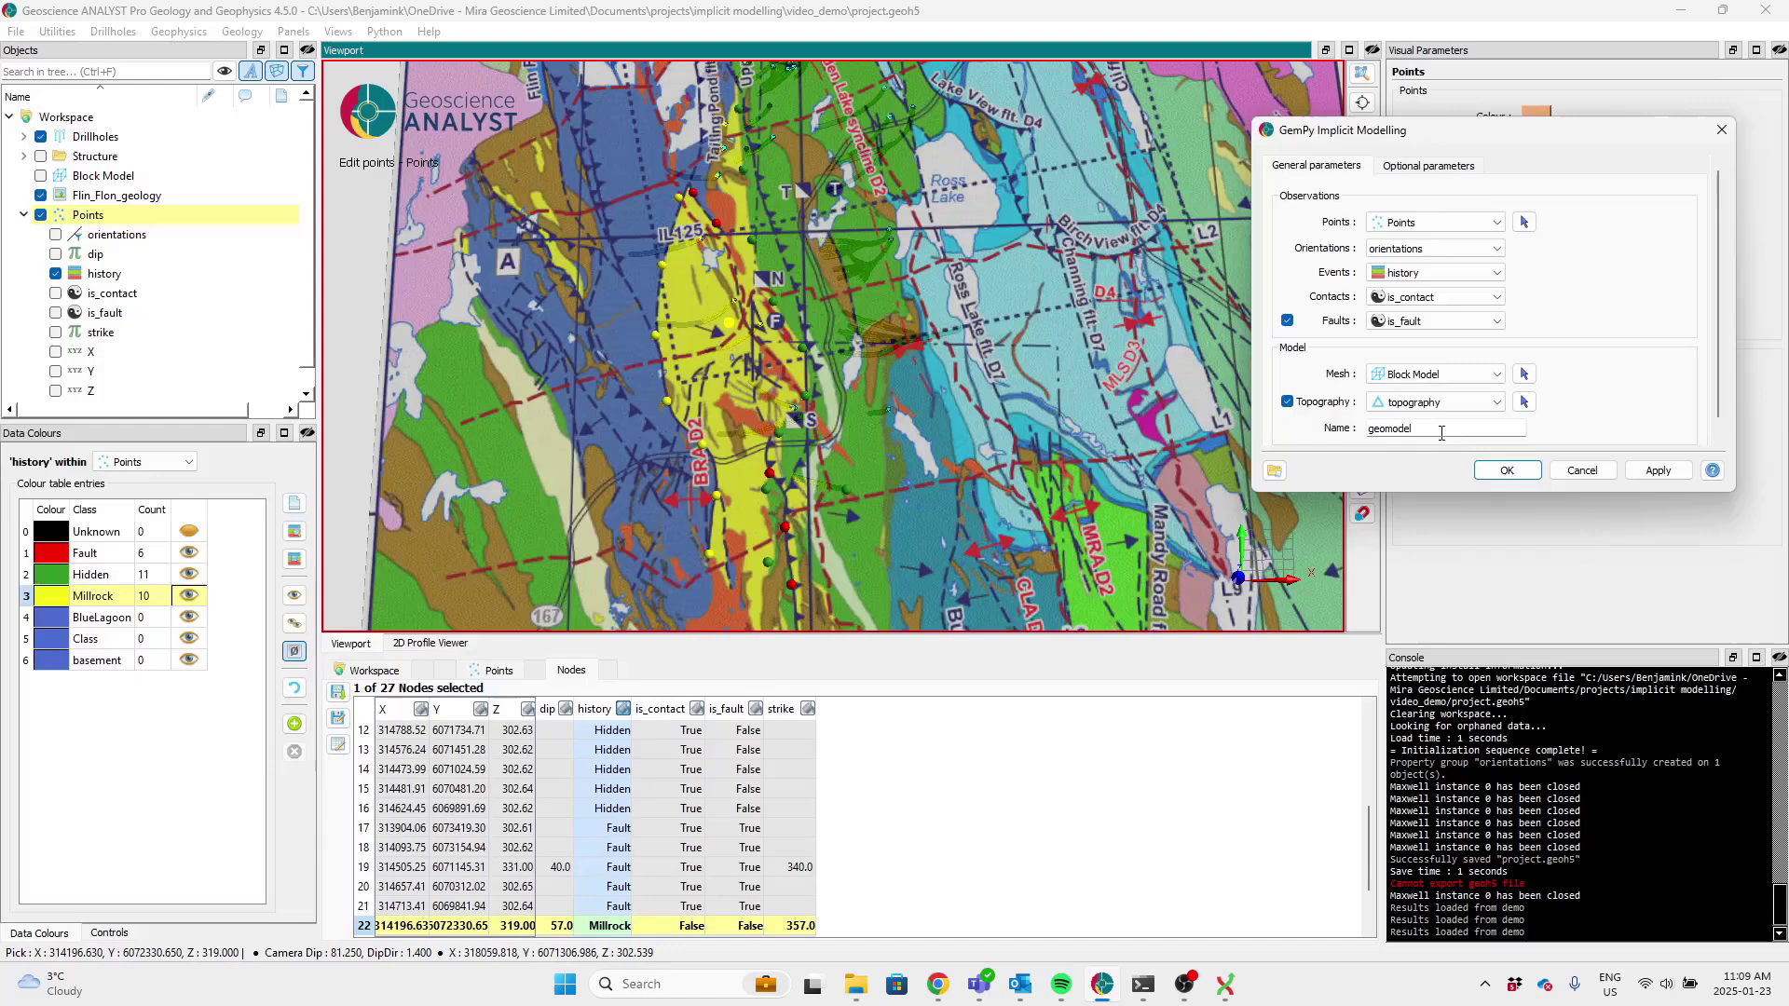
- Create the GemPy group and run it locally, overwriting demo.geoh5 in video_demo
key("Return")
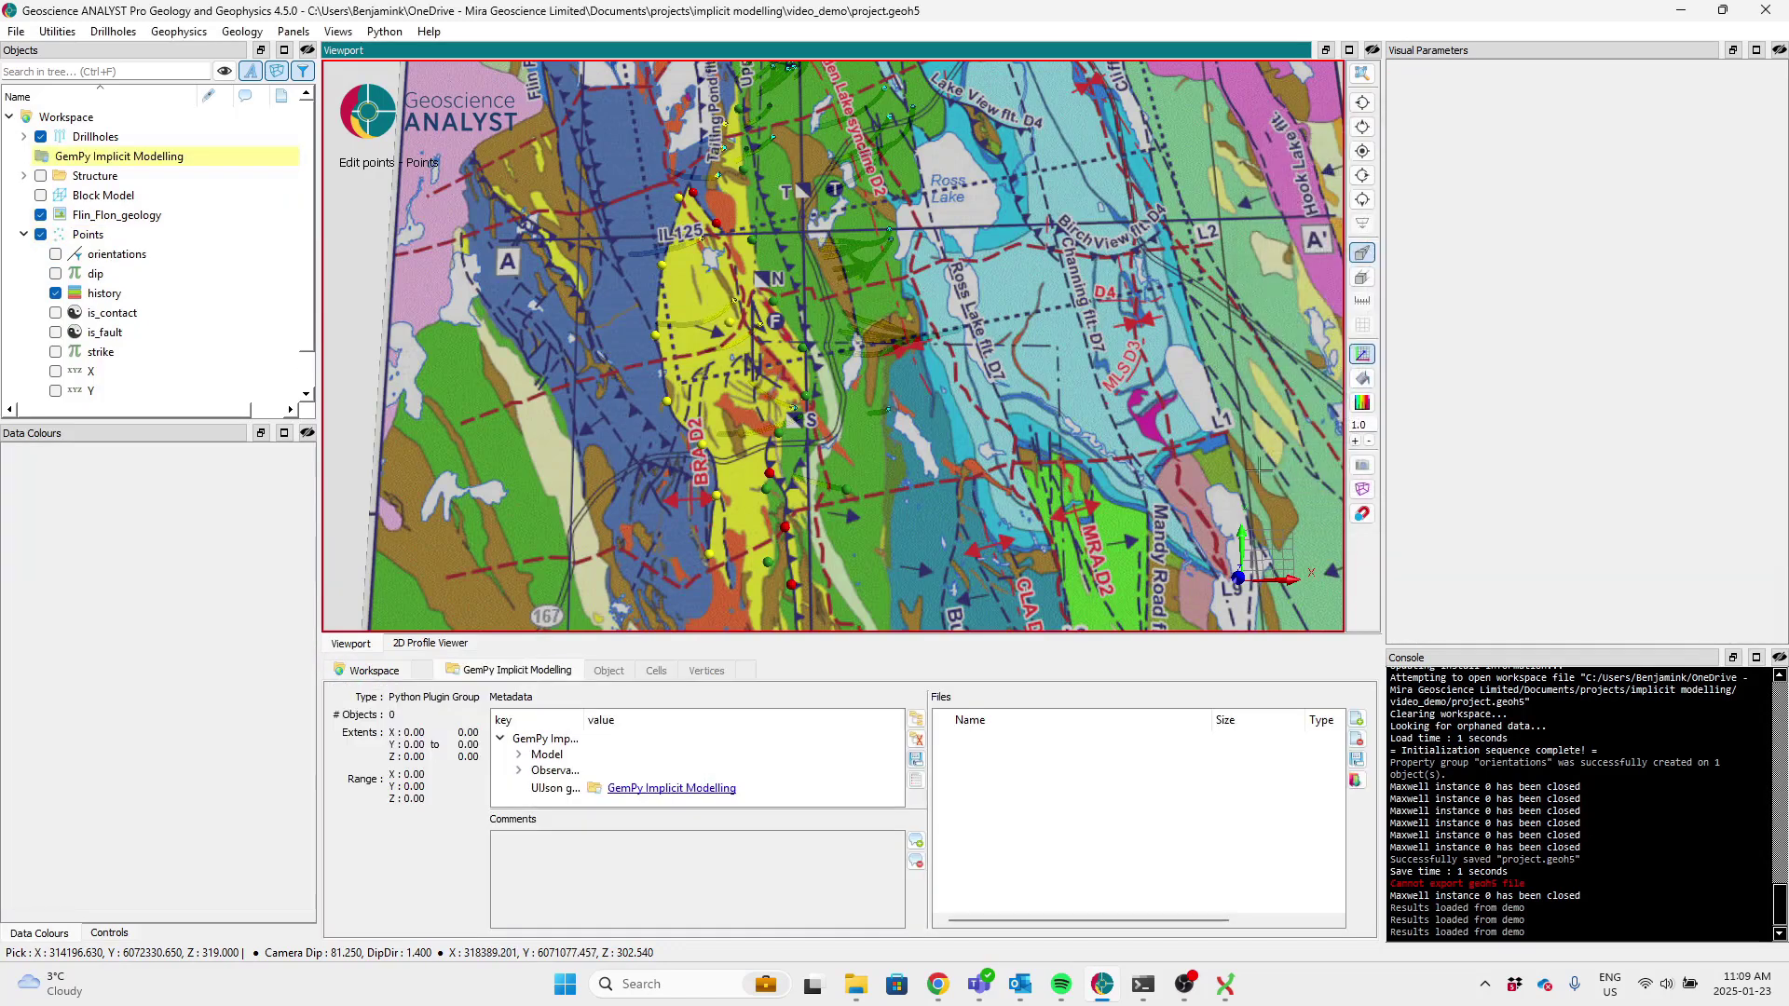
right_click(112, 161)
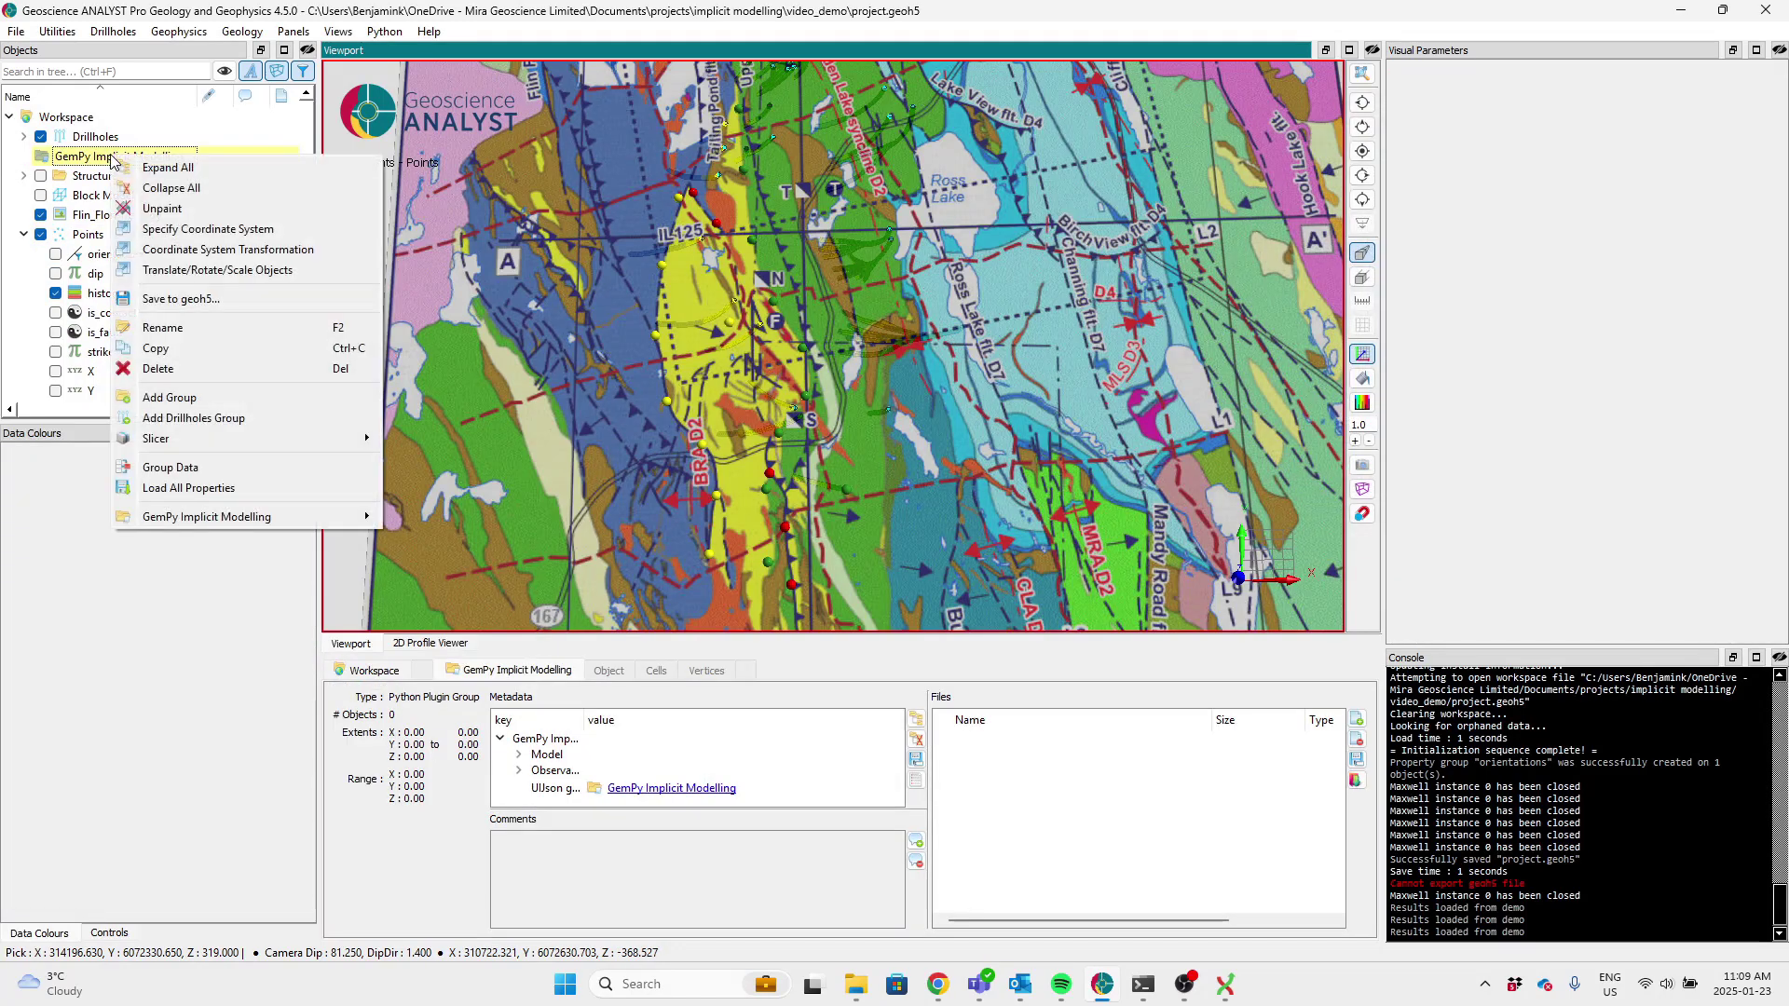
mouse_move(187, 519)
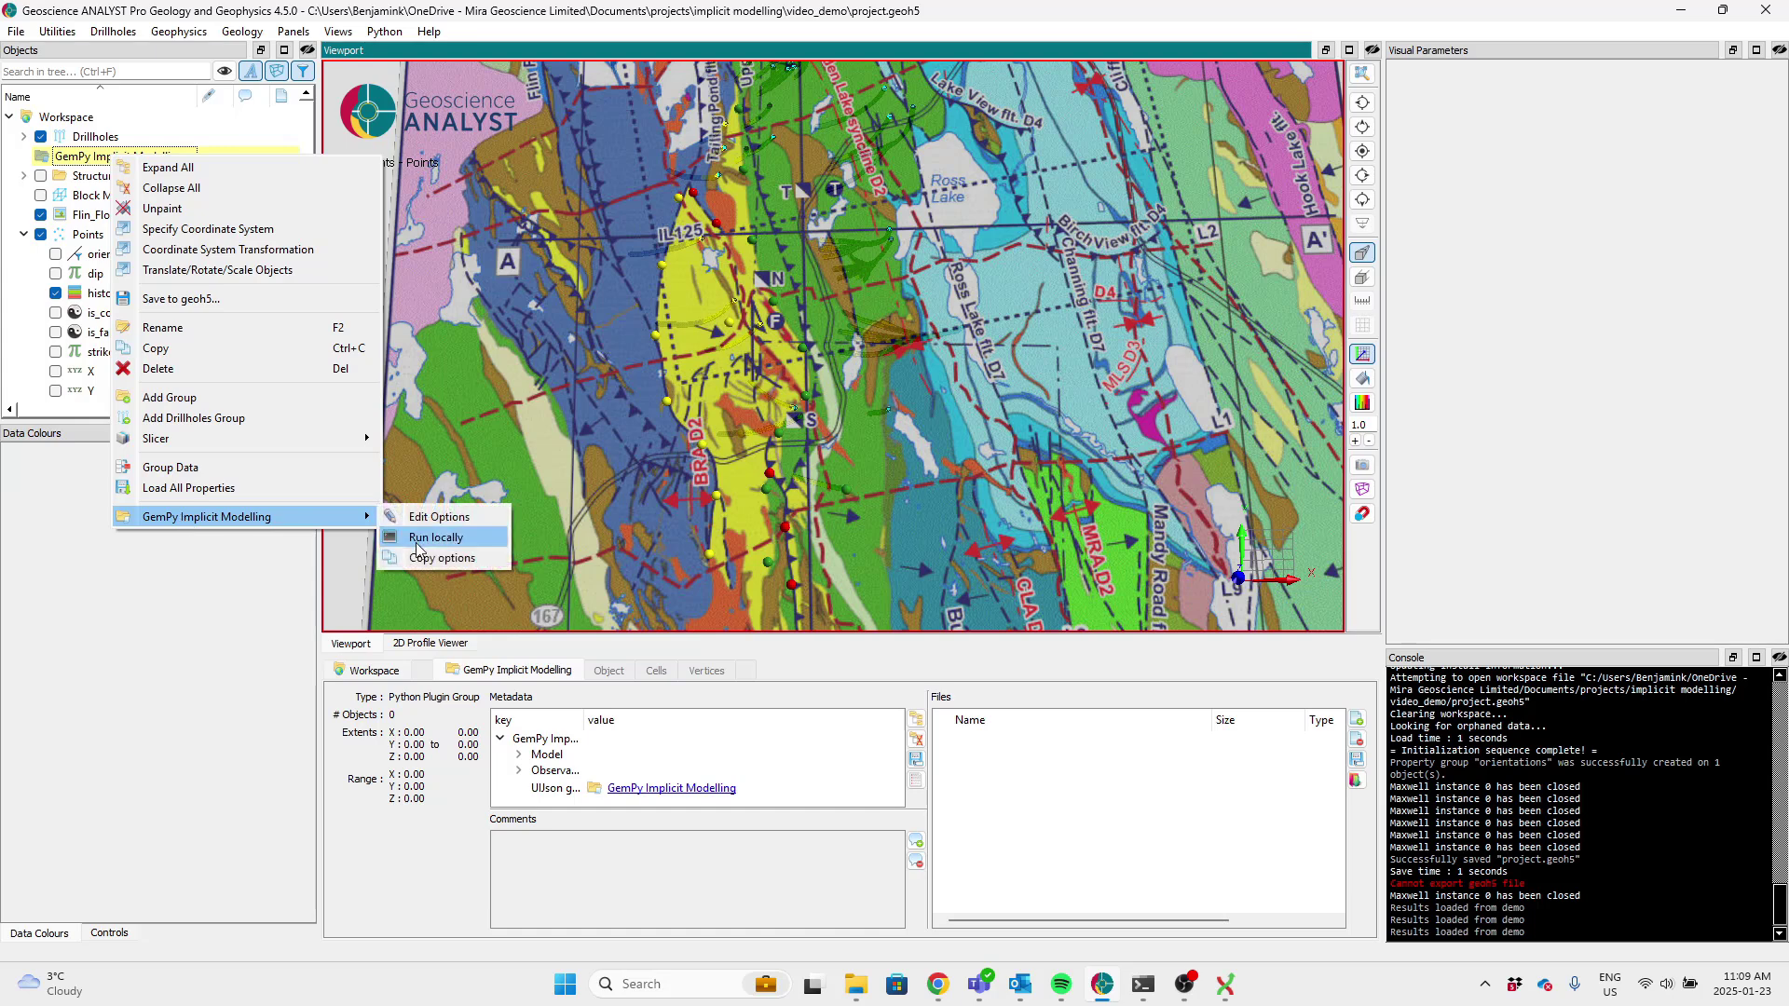
left_click(417, 542)
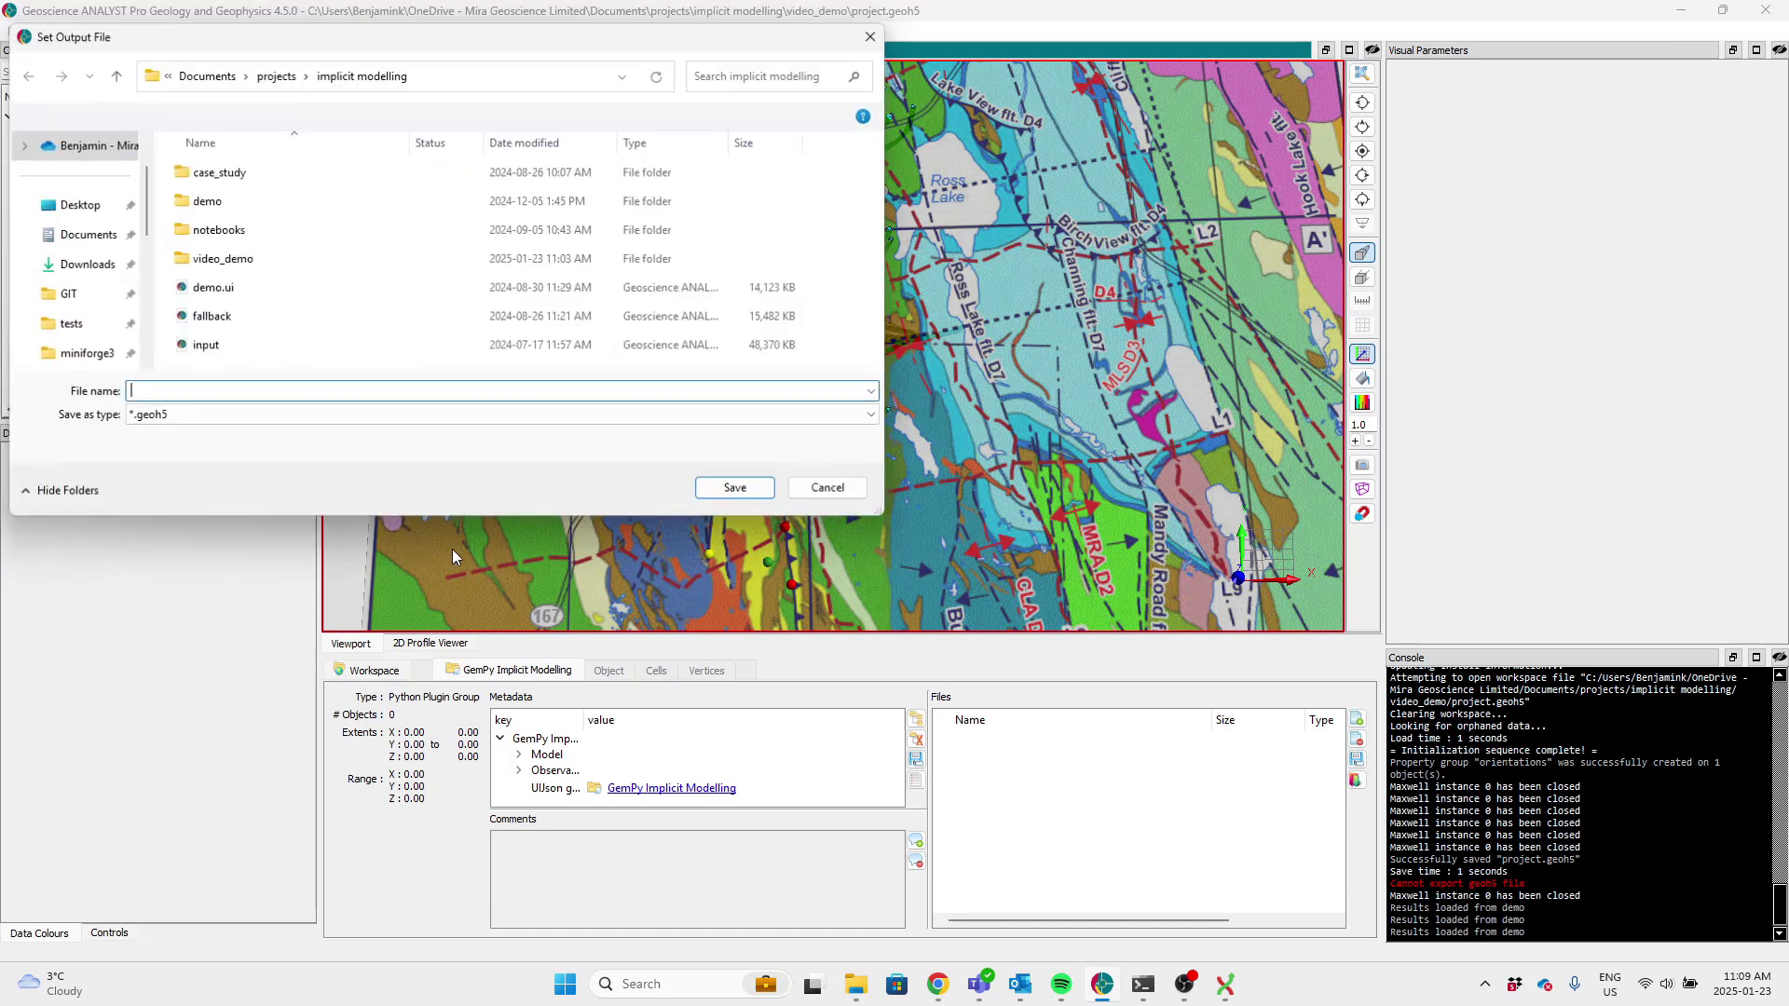
double_click(233, 261)
left_click(207, 172)
left_click(736, 488)
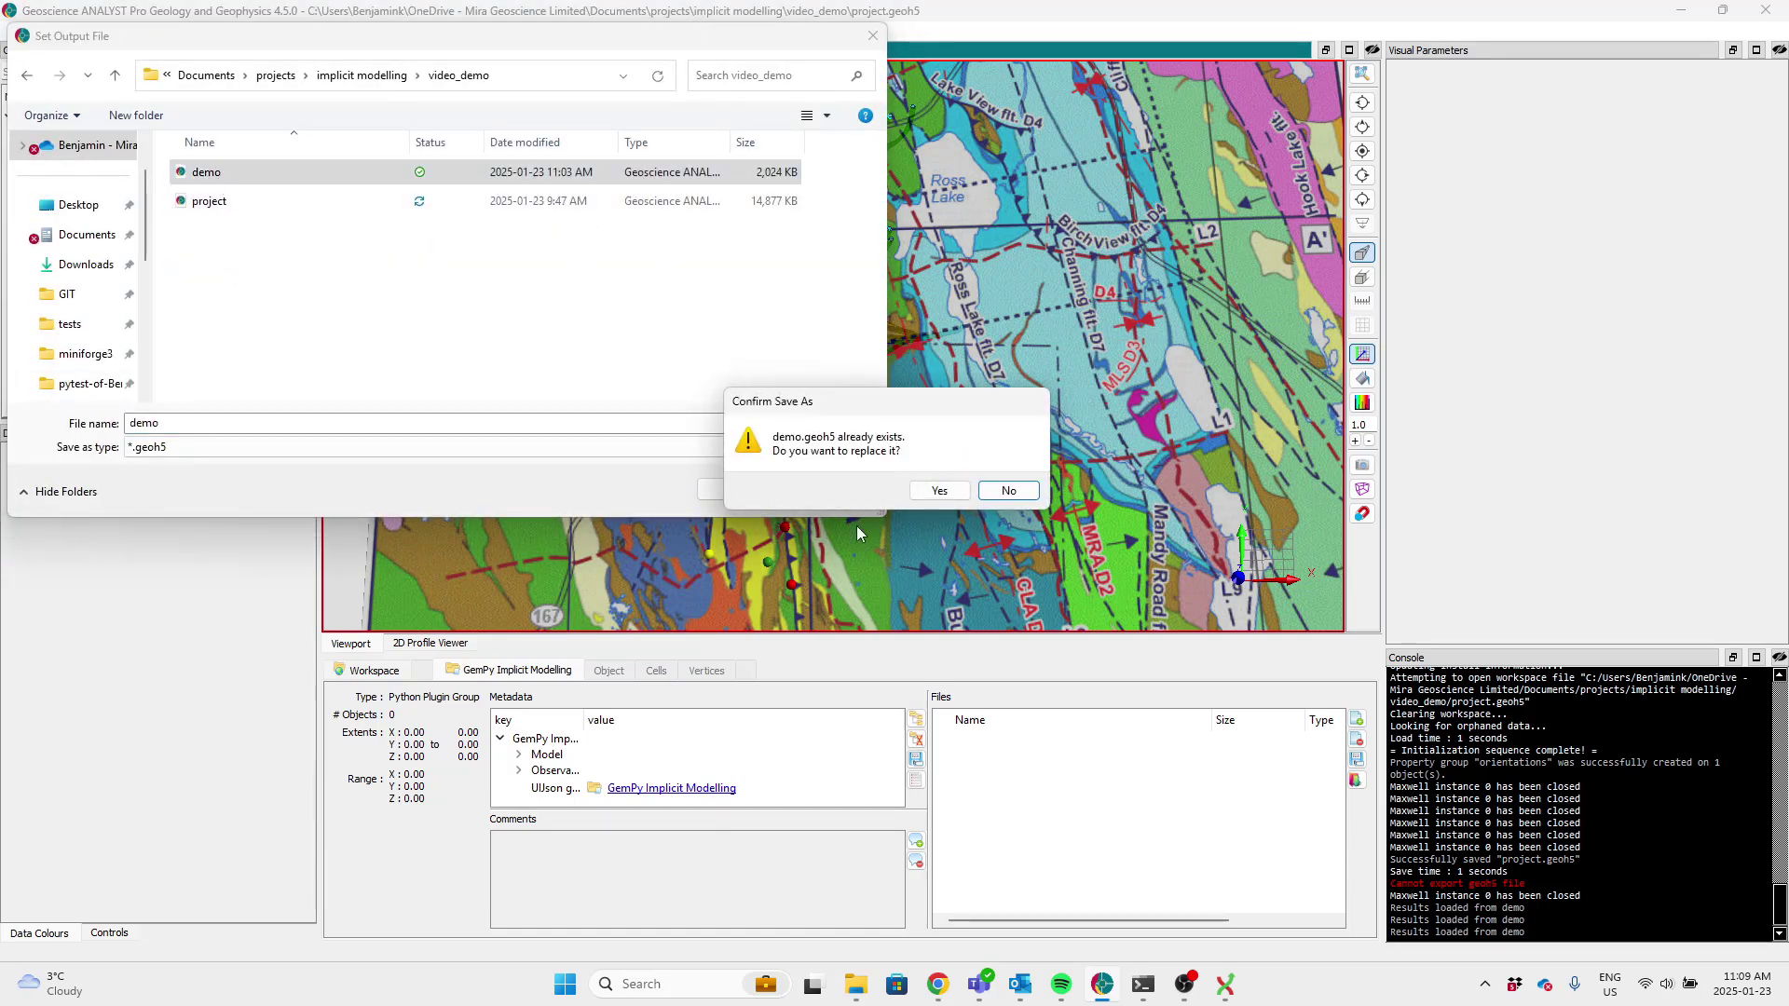
left_click(930, 494)
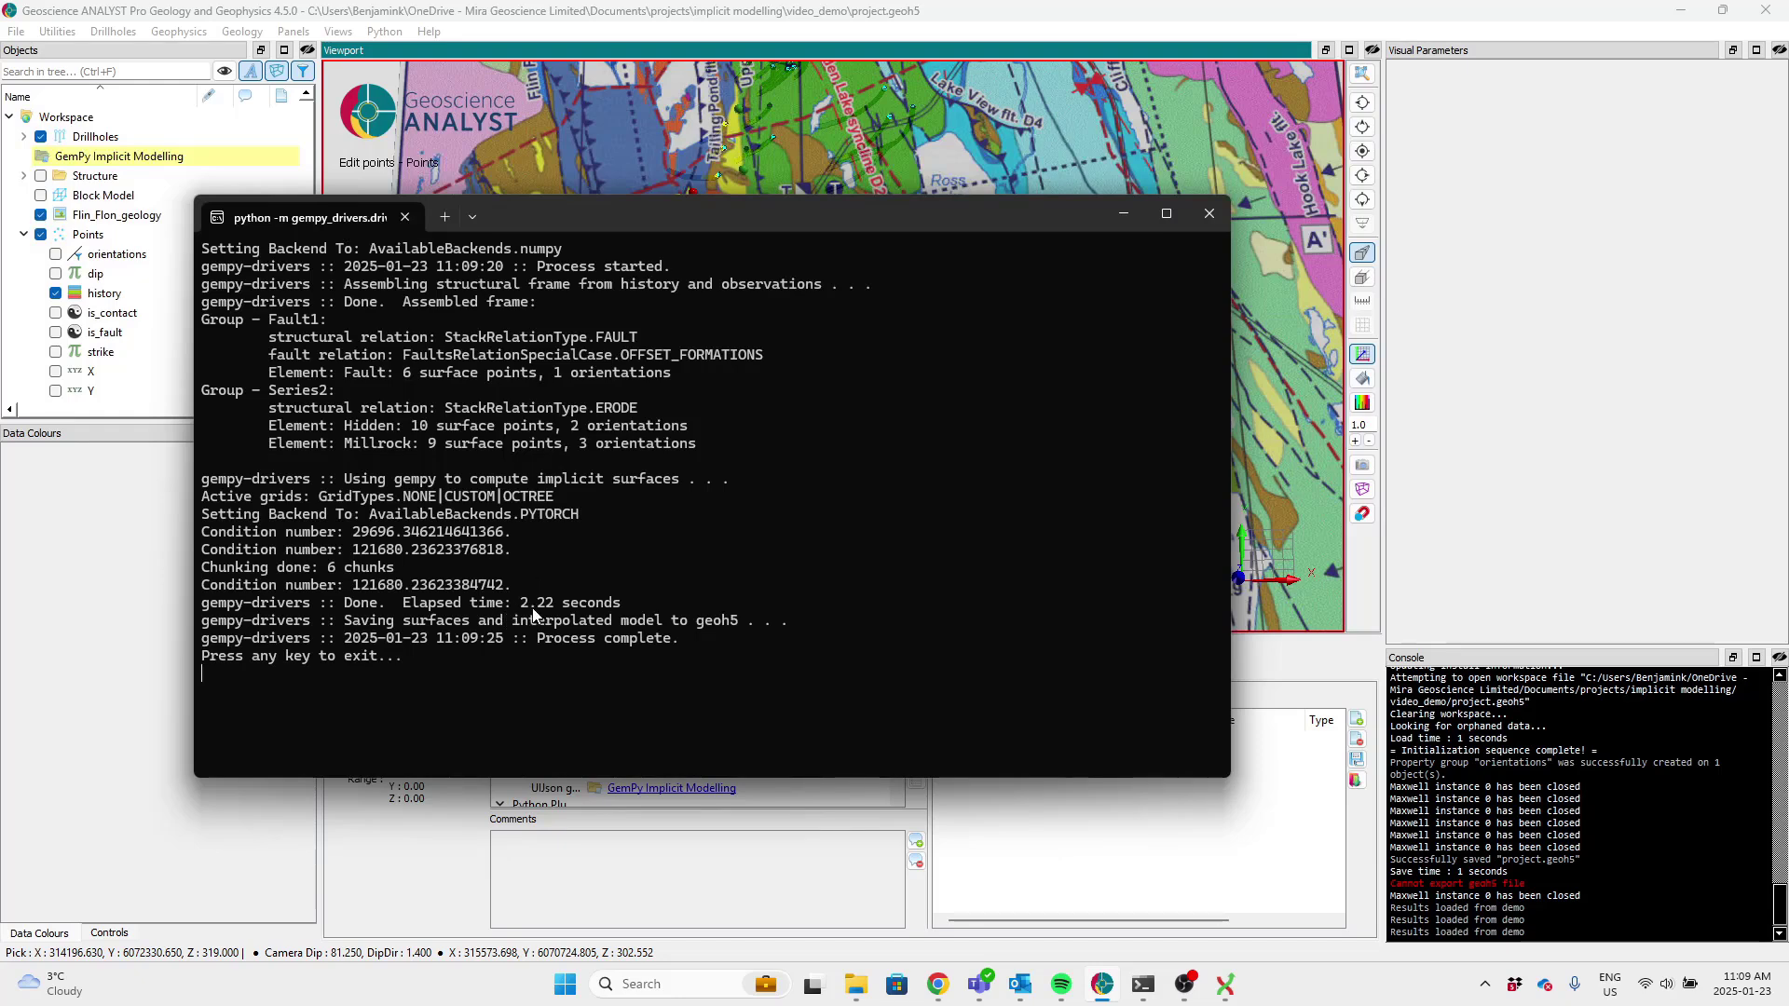
- Load the GemPy results and expand the group to reveal geomodel under Block Model
key("Return")
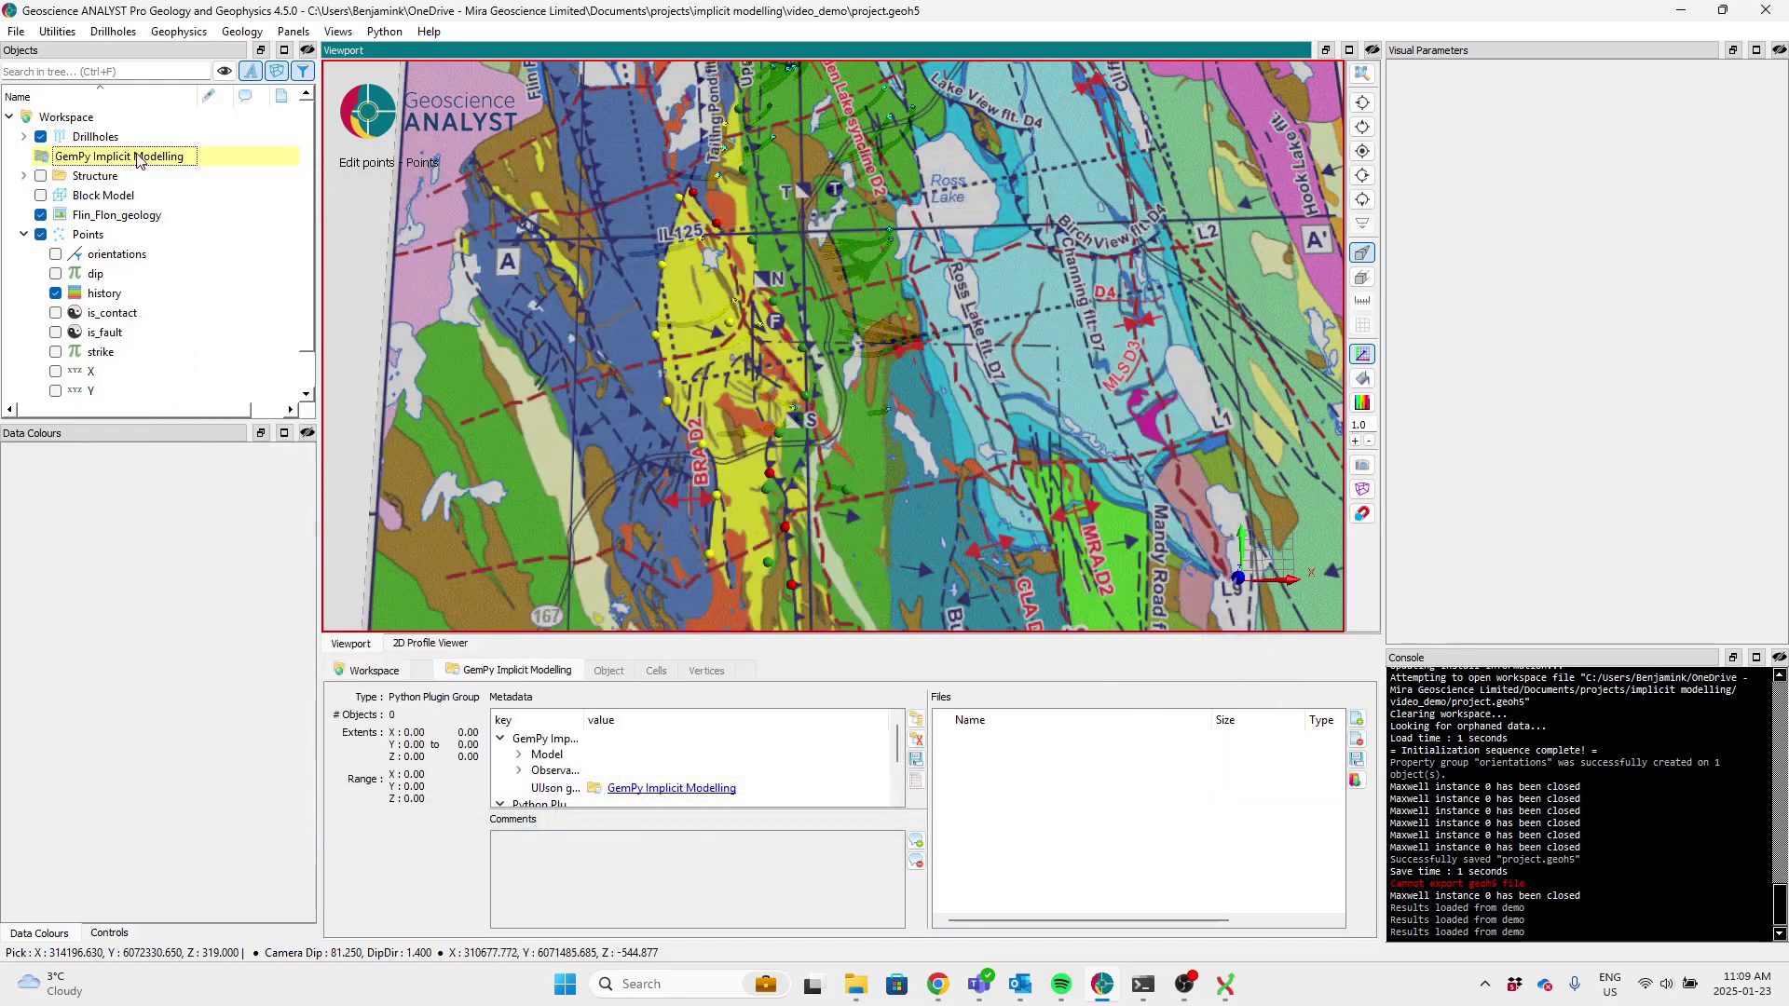
right_click(138, 159)
mouse_move(280, 516)
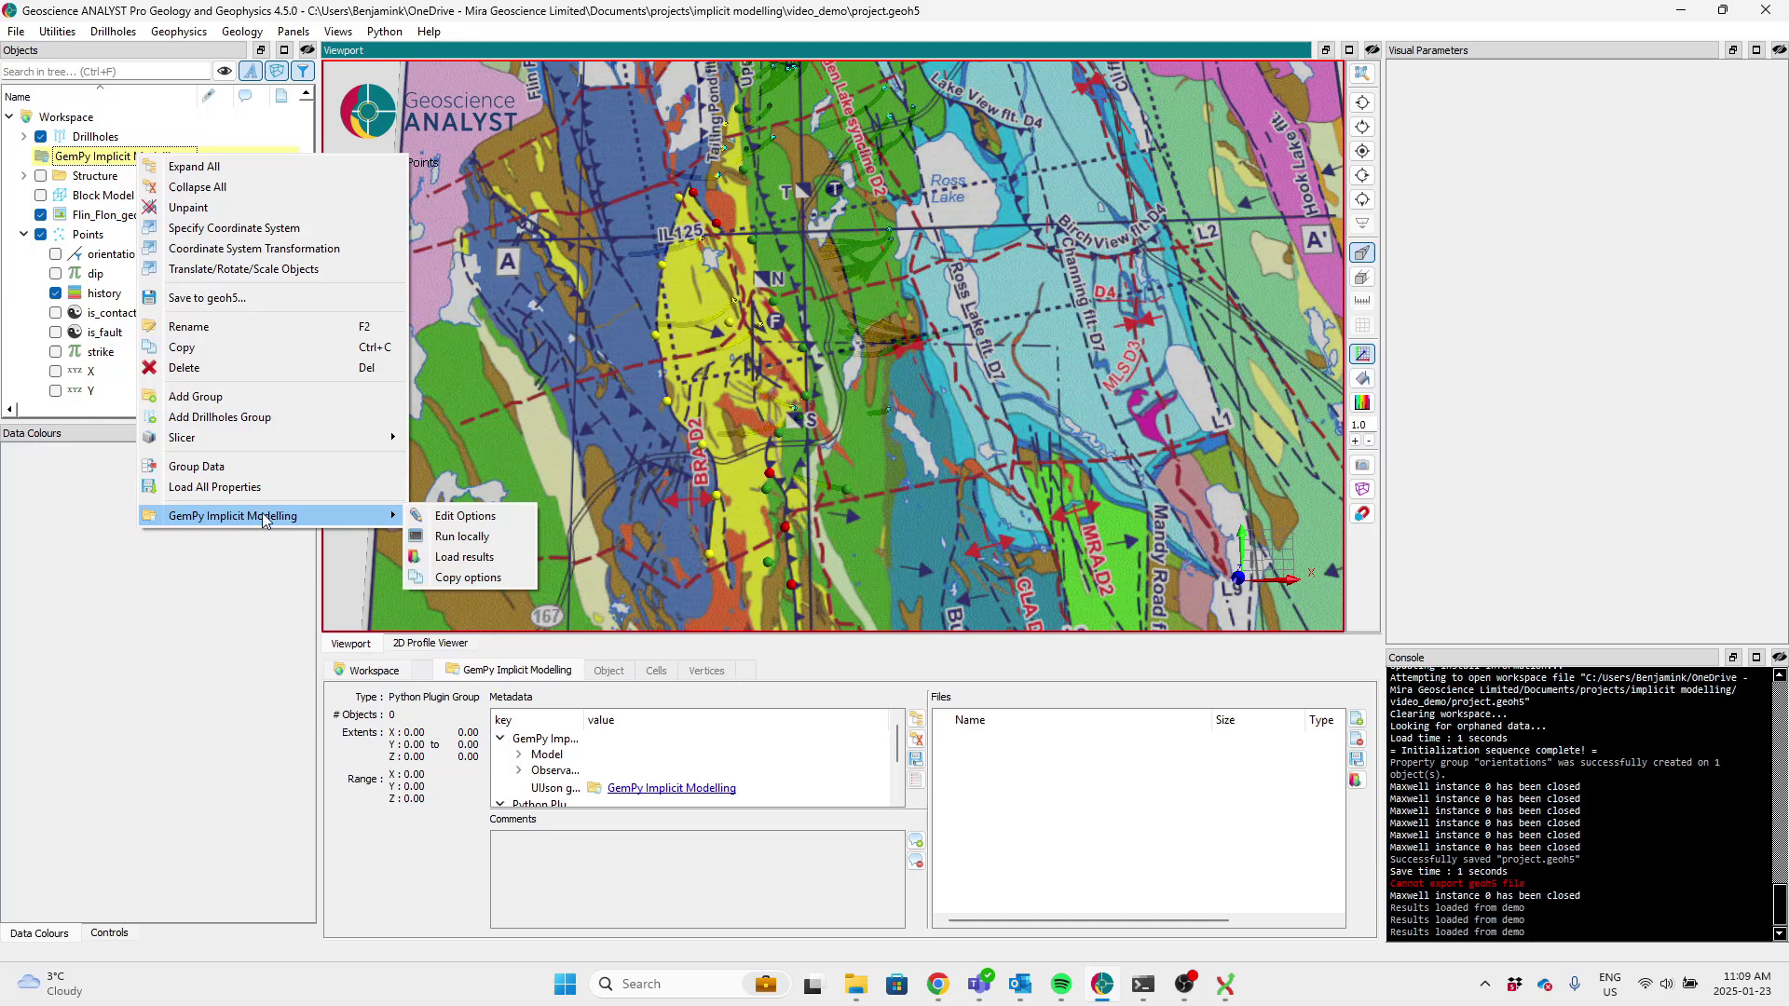
left_click(459, 558)
left_click(23, 156)
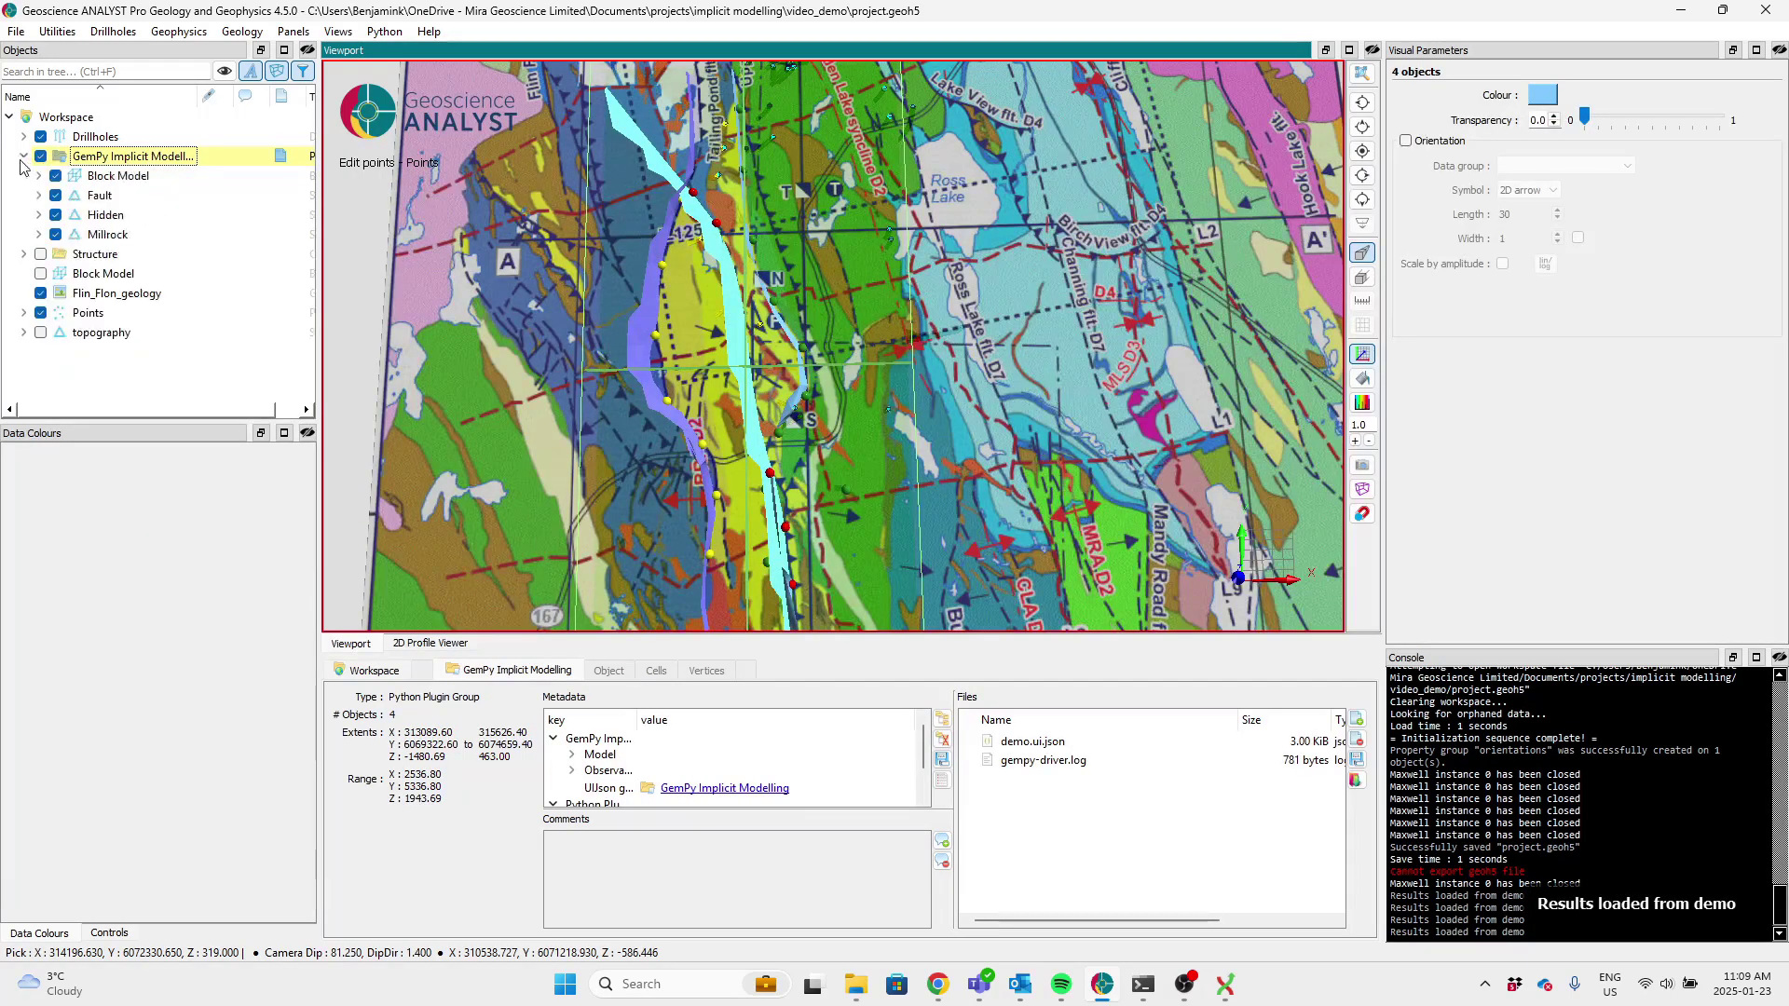
left_click(38, 176)
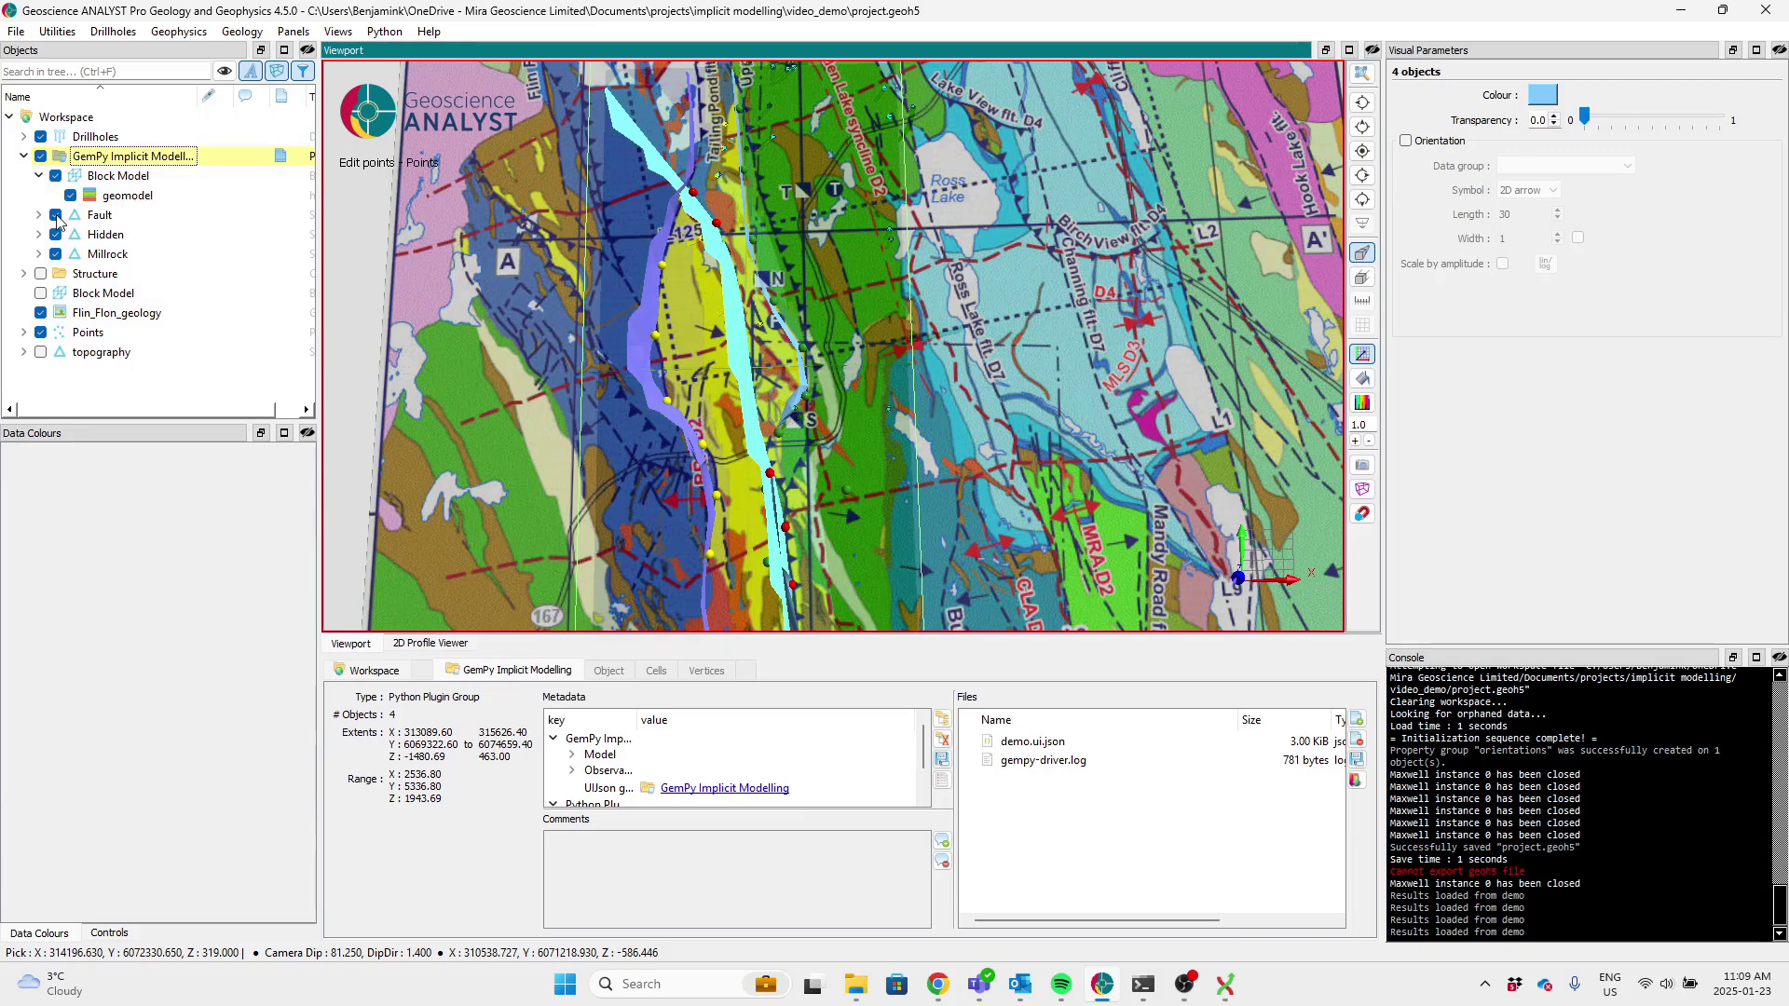
- Isolate the Block Model, hide the Fault, Hidden and Millrock surfaces, and lower its slice to Z section 3
right_click(97, 173)
left_click(86, 207)
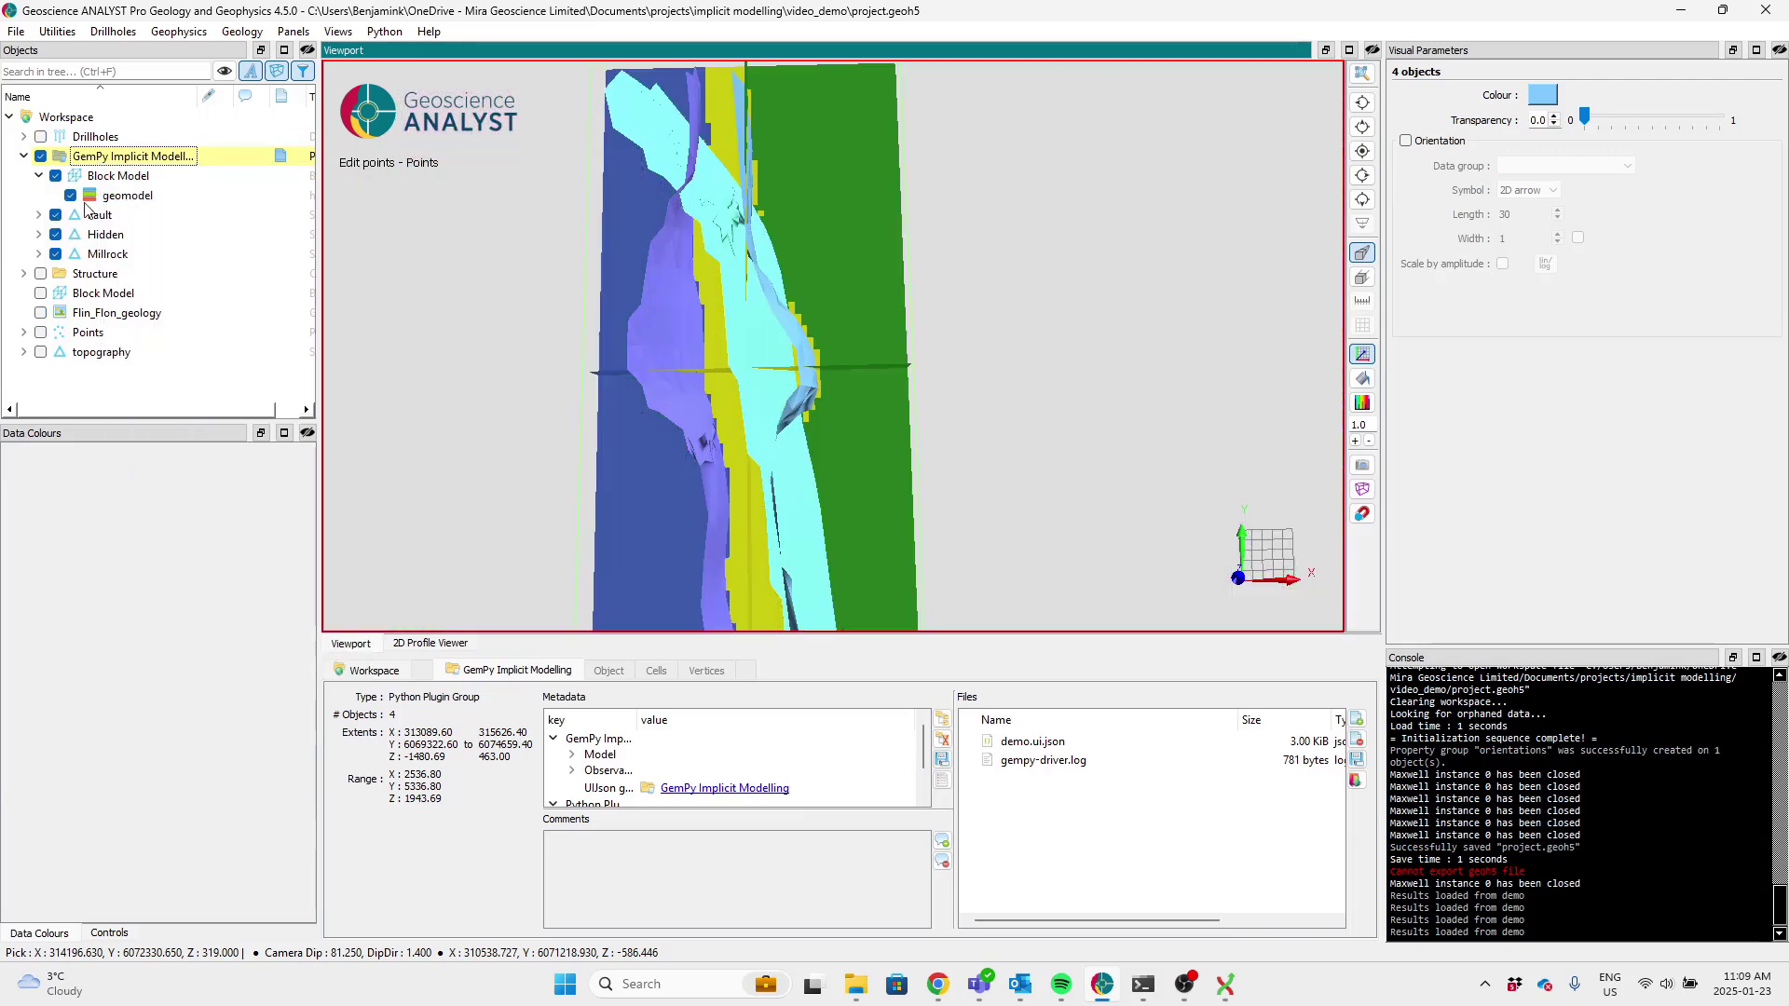
left_click(55, 215)
left_click(55, 235)
left_click(55, 254)
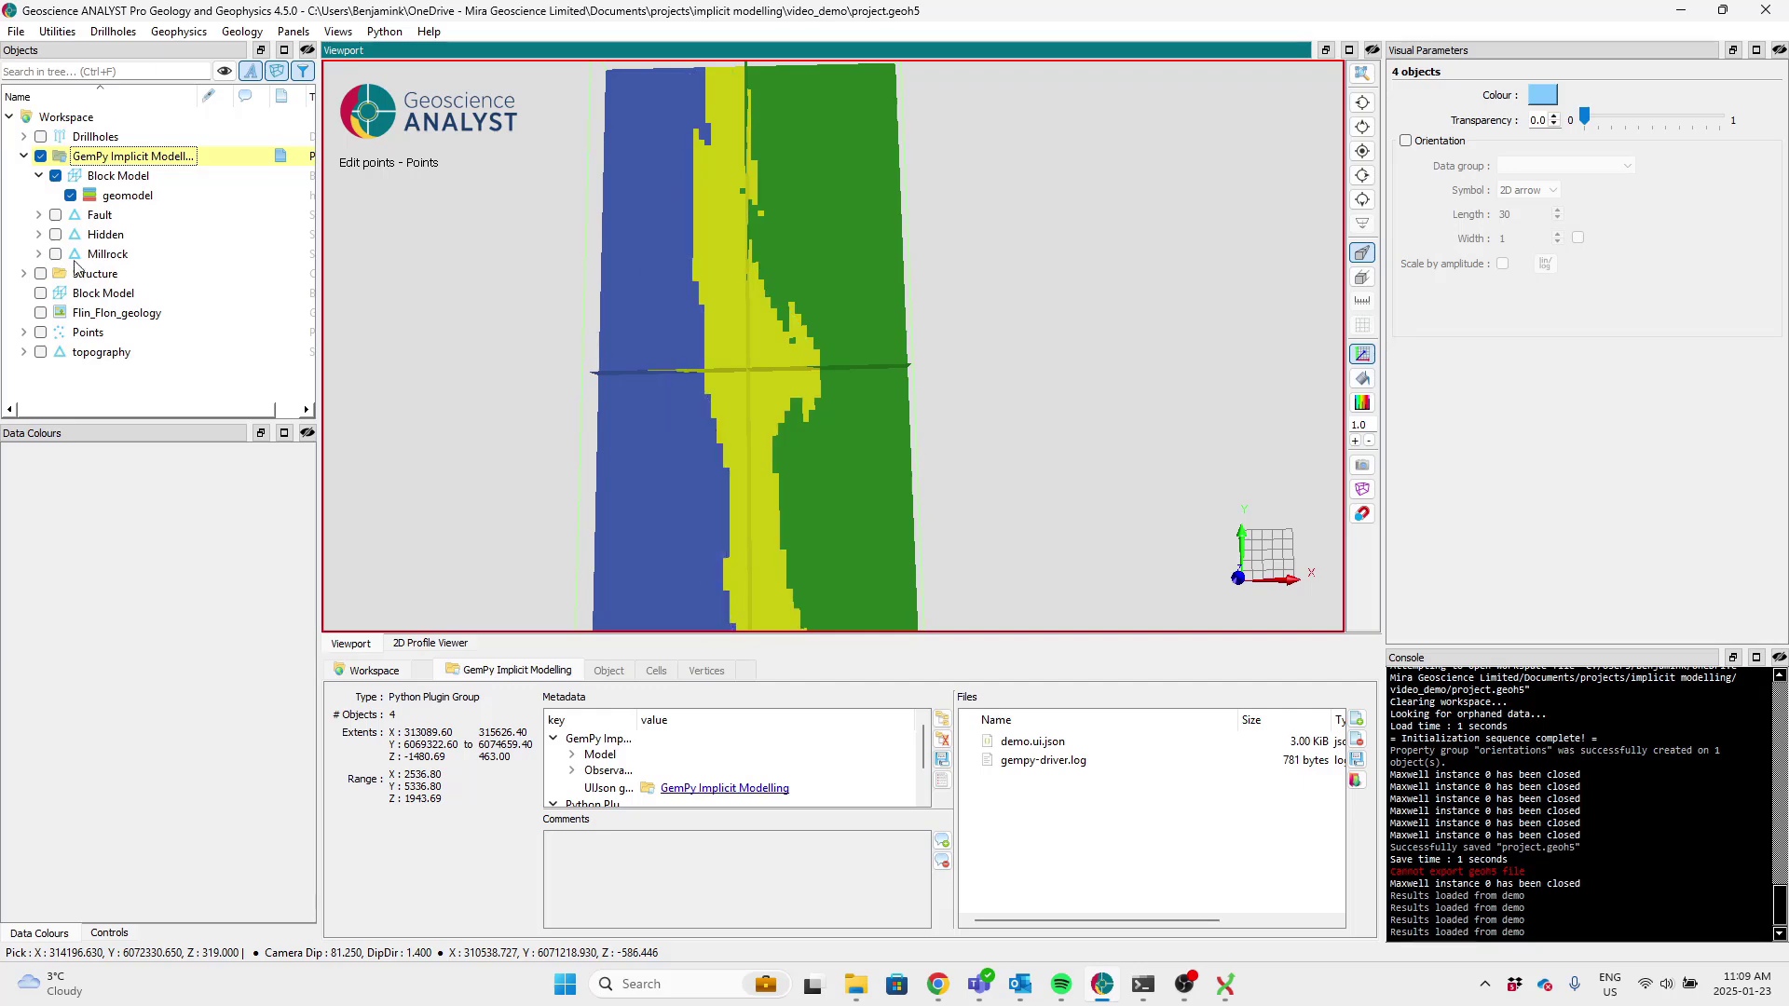
left_click(117, 176)
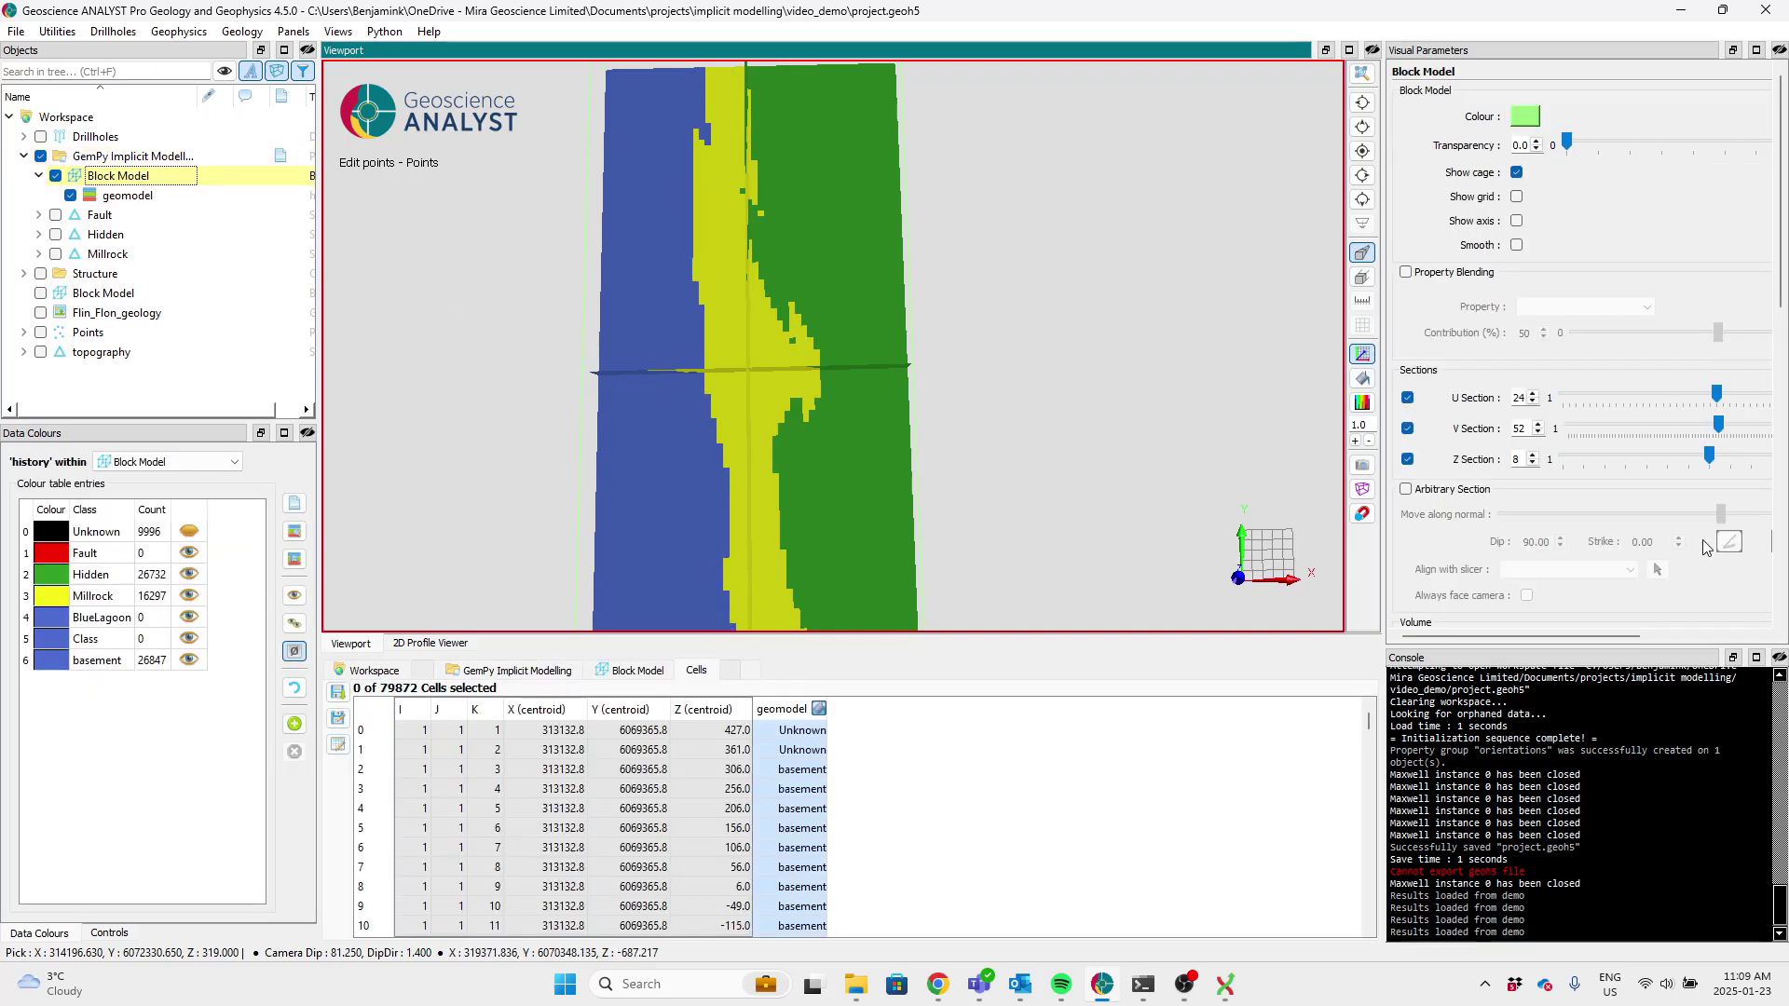
left_click_drag(1701, 464, 1607, 470)
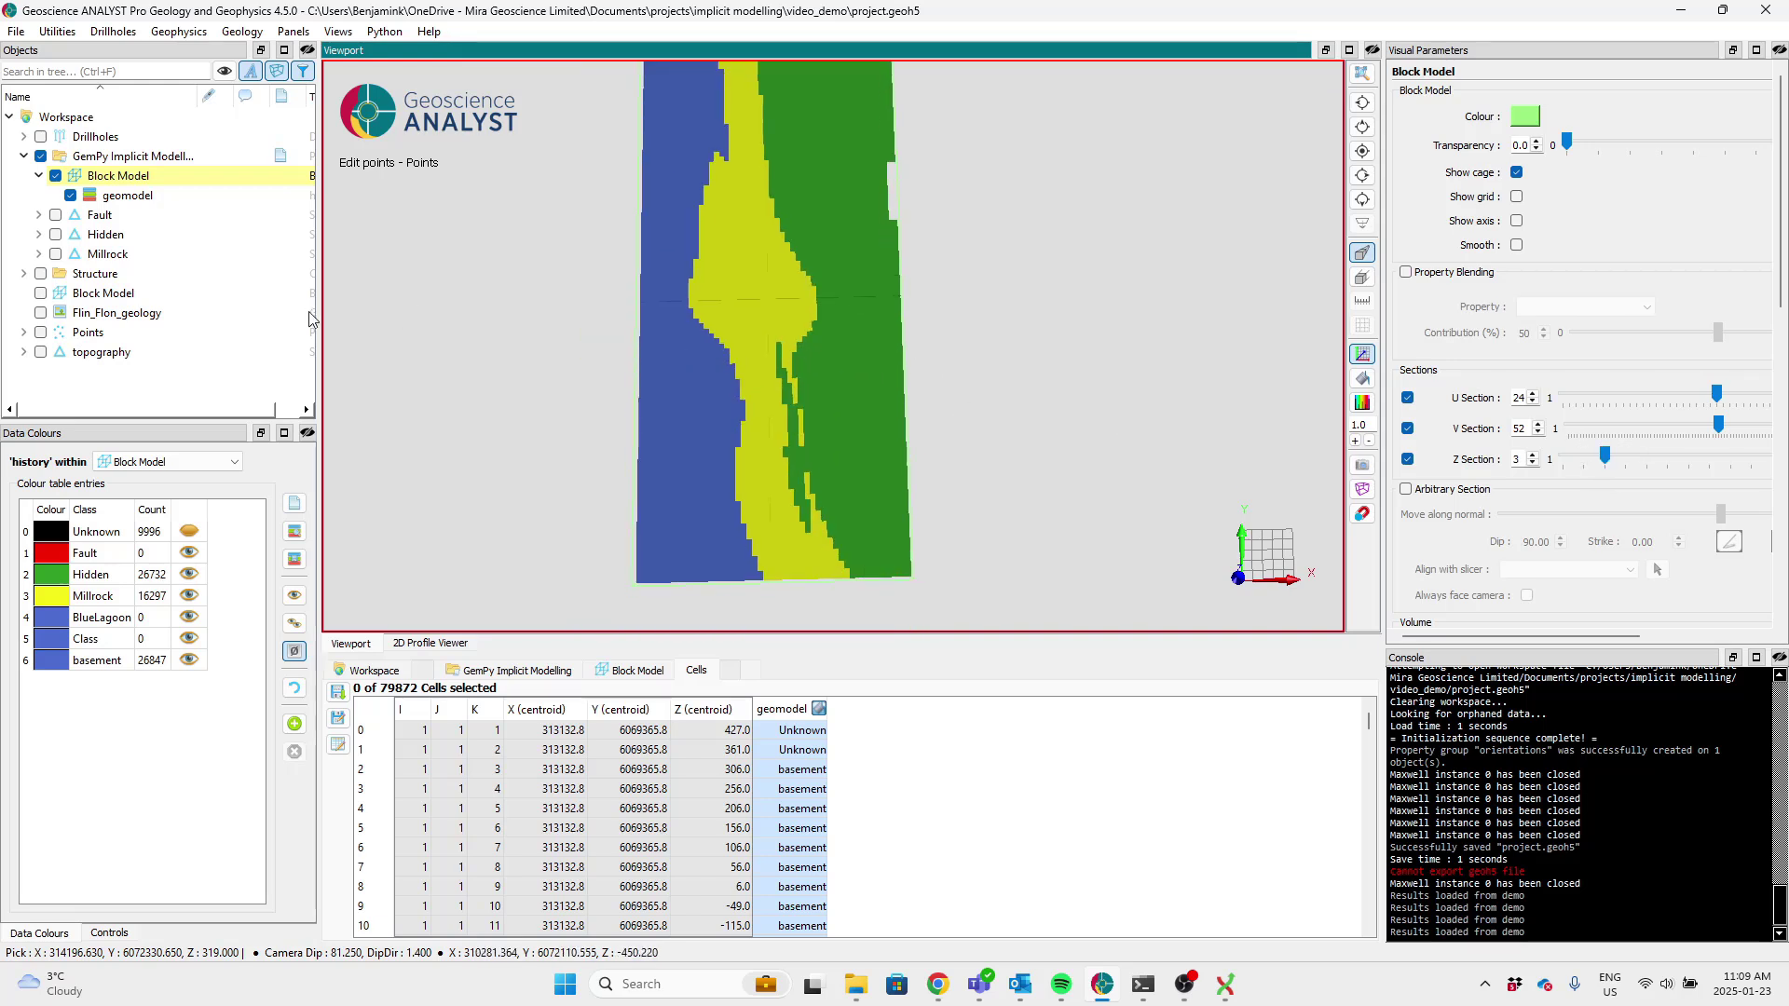
- Turn on the Flin_Flon_geology map and toggle the Block Model slice off and on to compare, leaving it shown
left_click(40, 313)
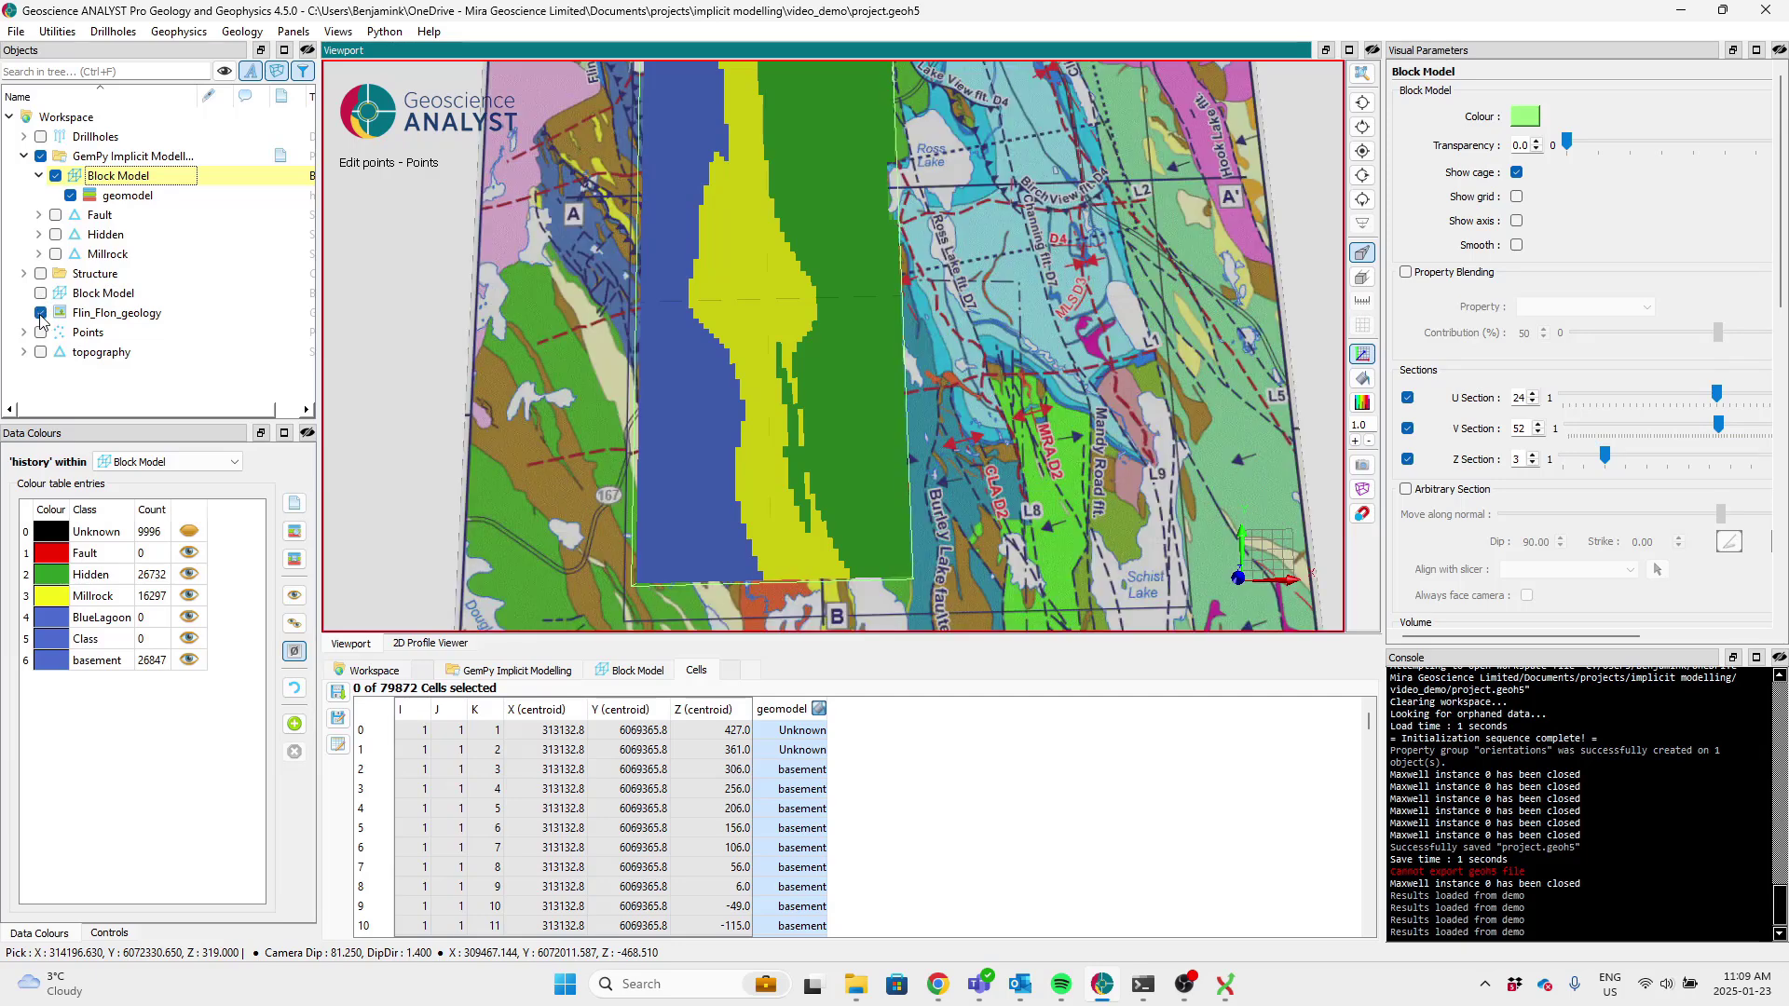
left_click(56, 176)
left_click(56, 176)
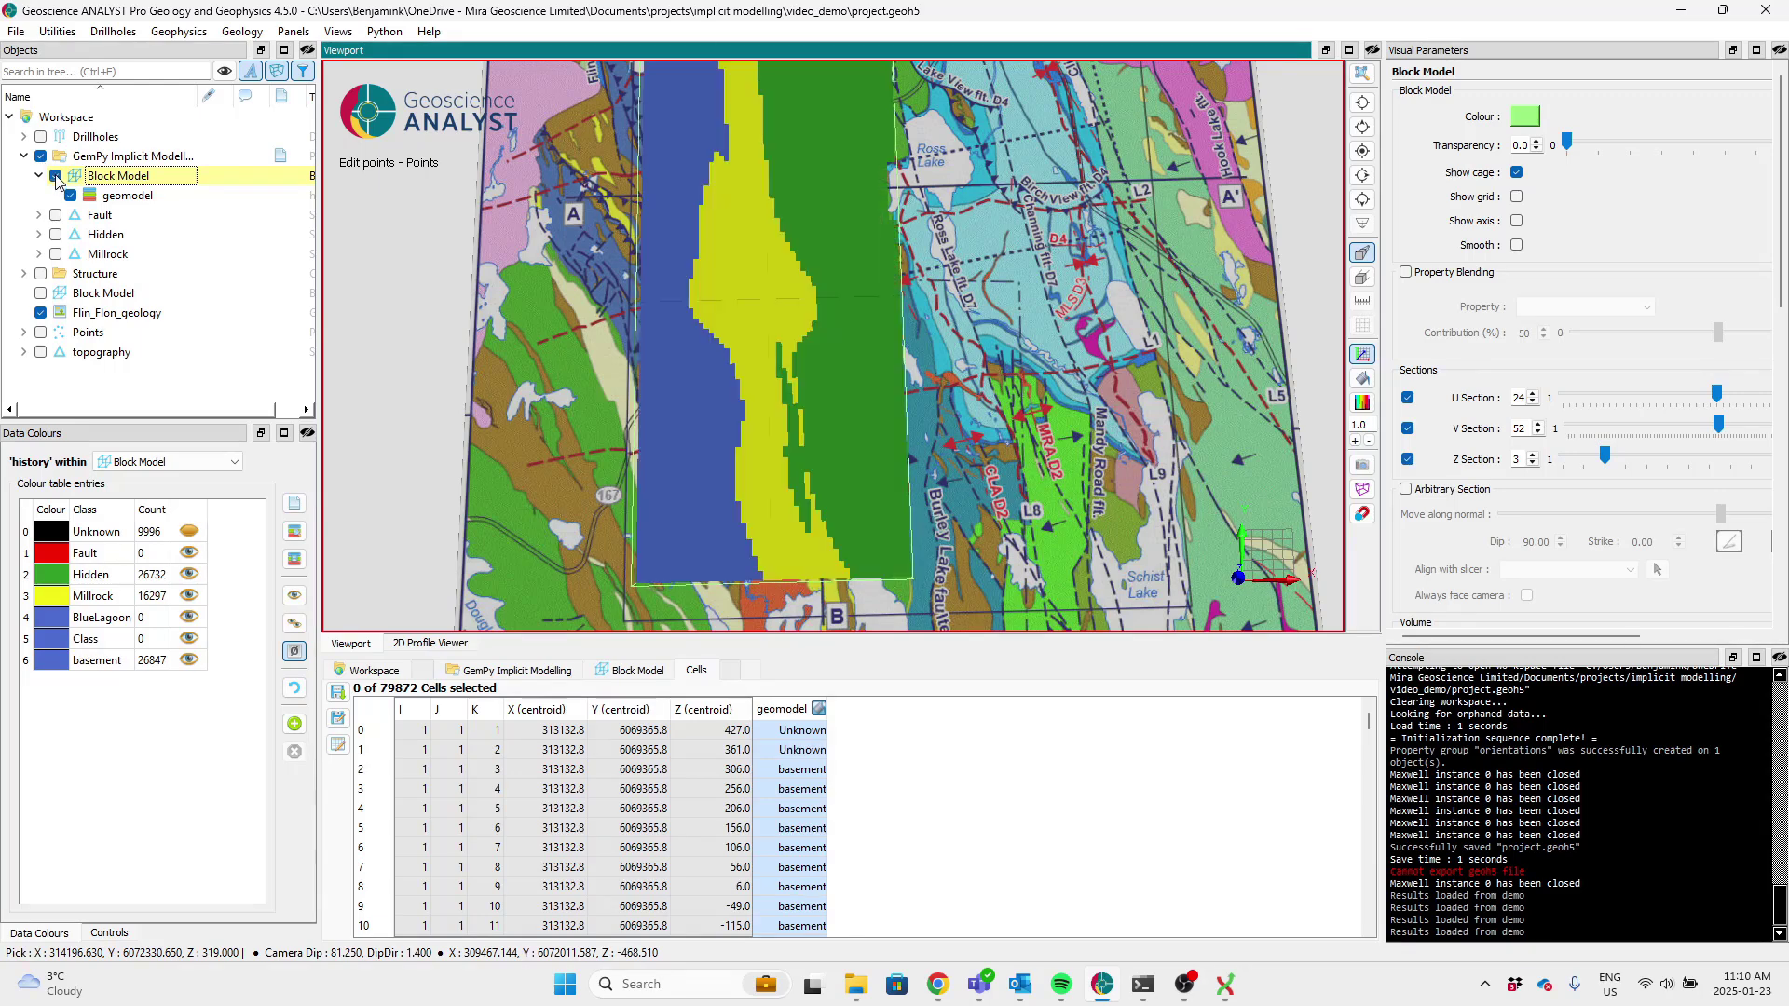
left_click(55, 176)
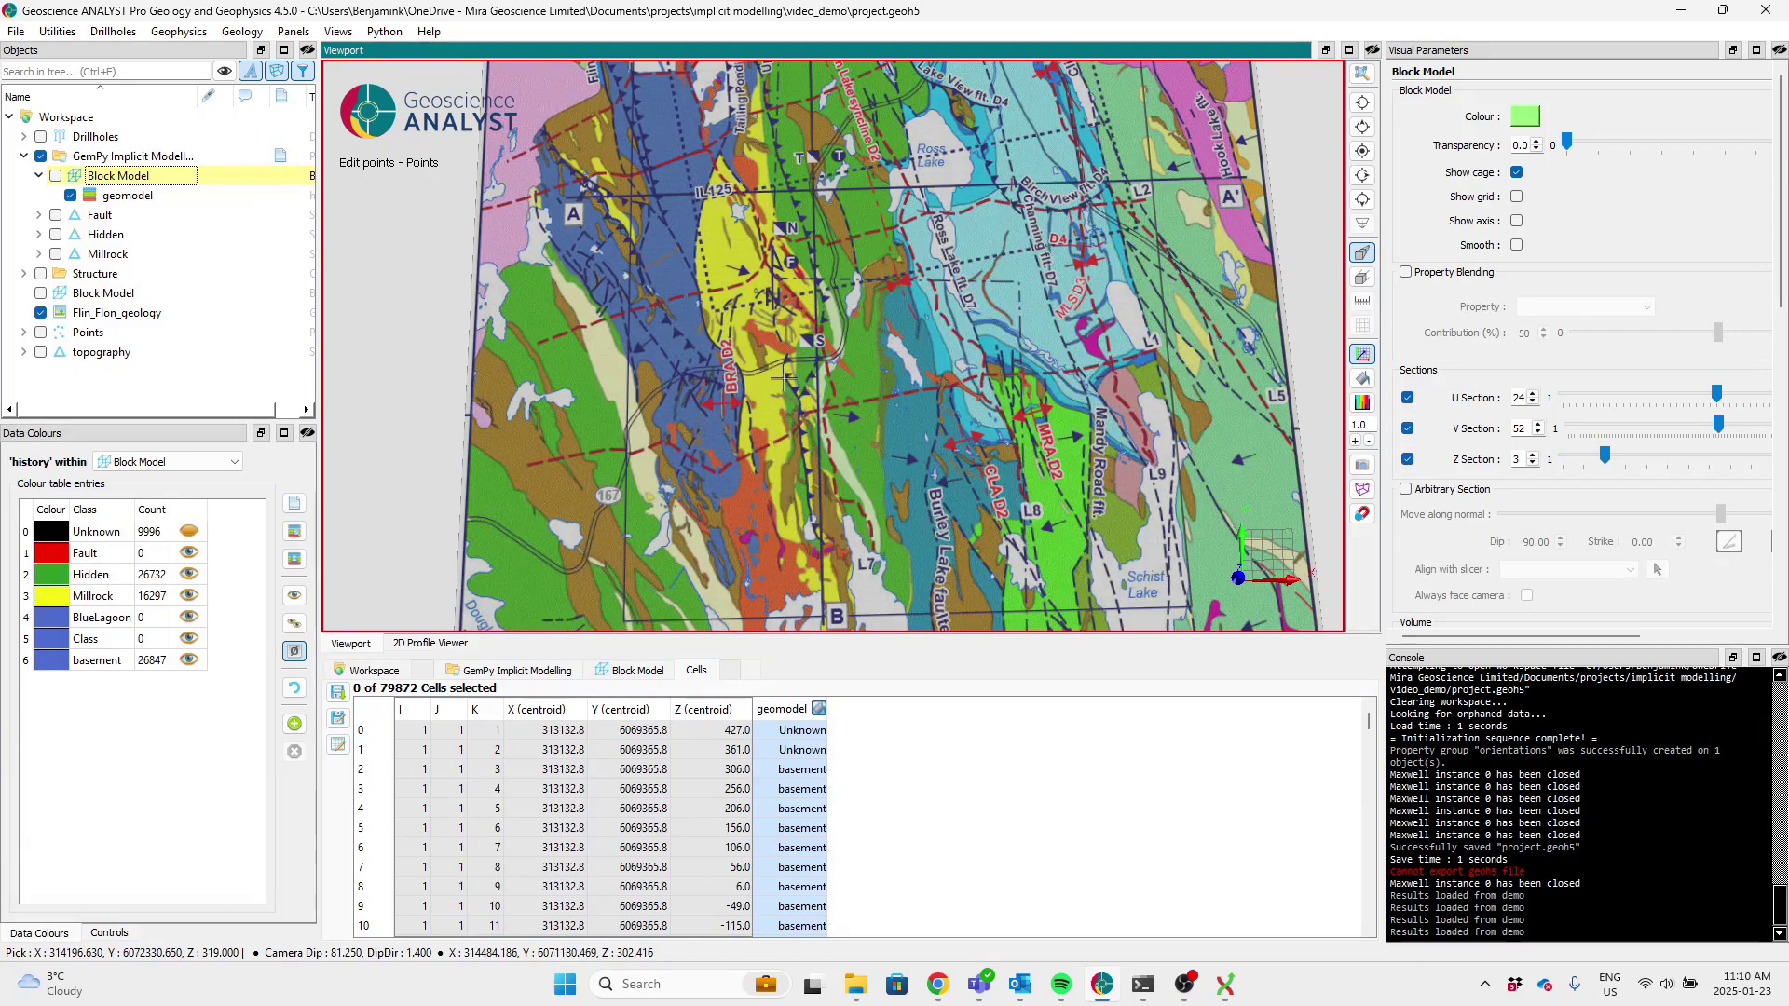
left_click(54, 177)
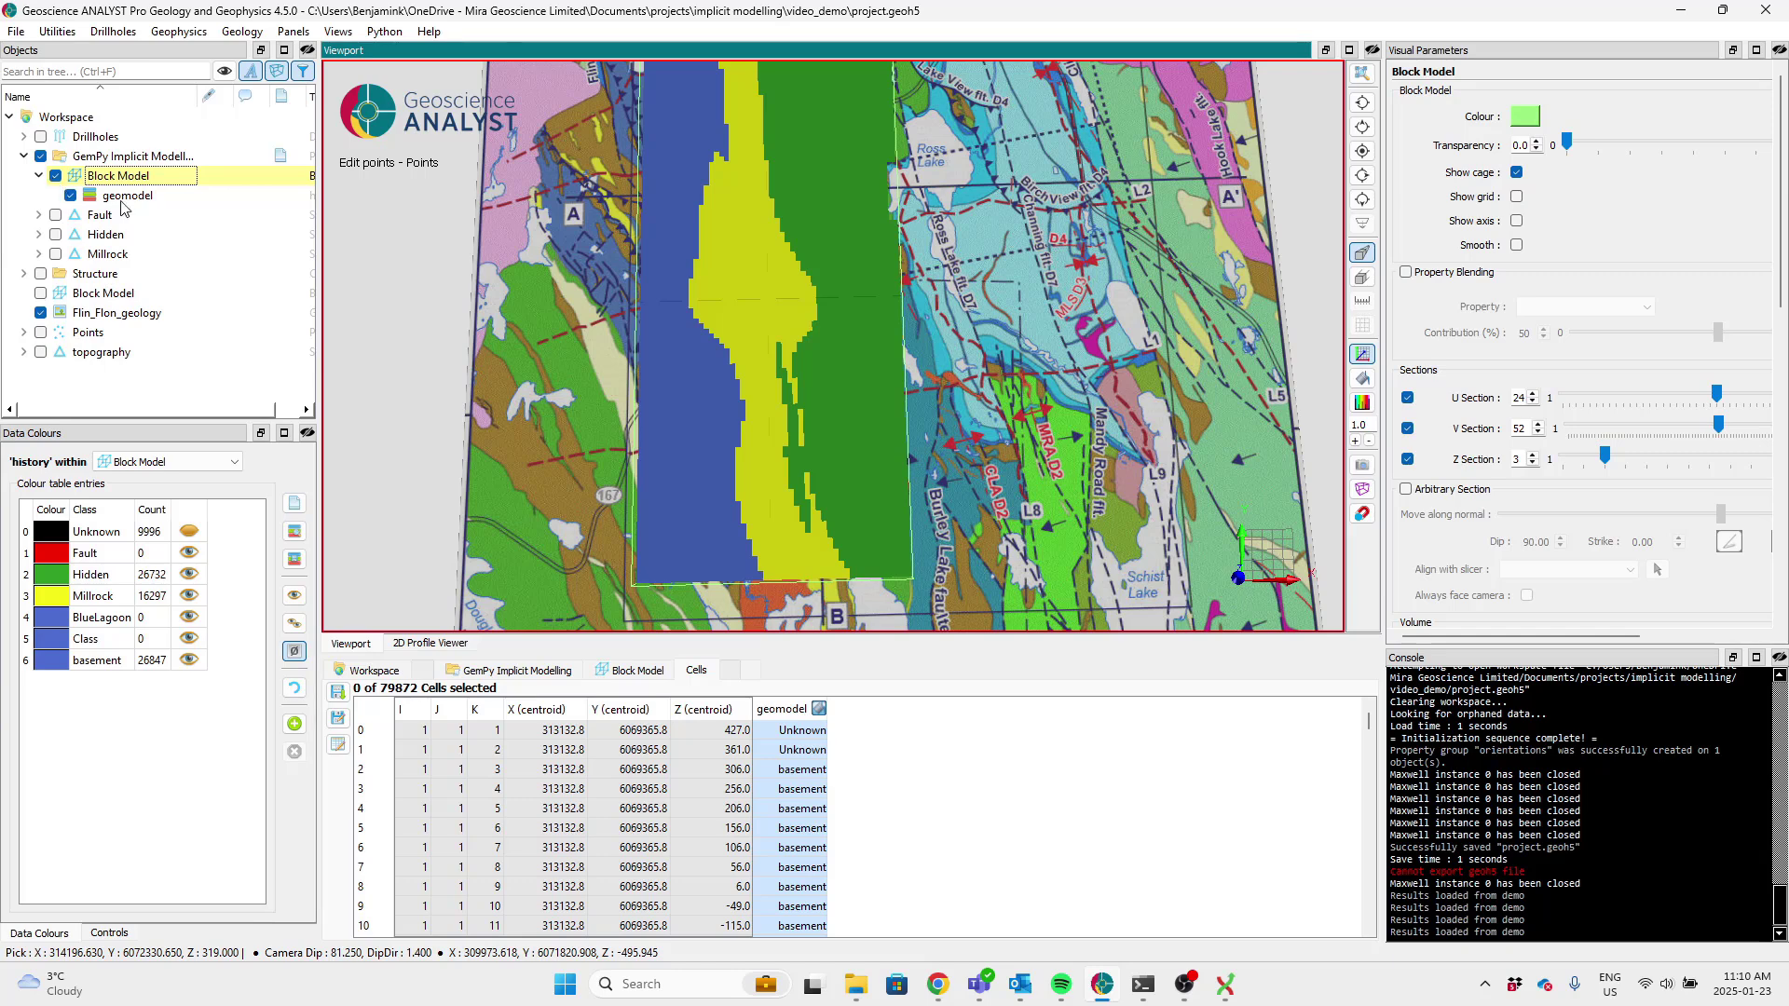